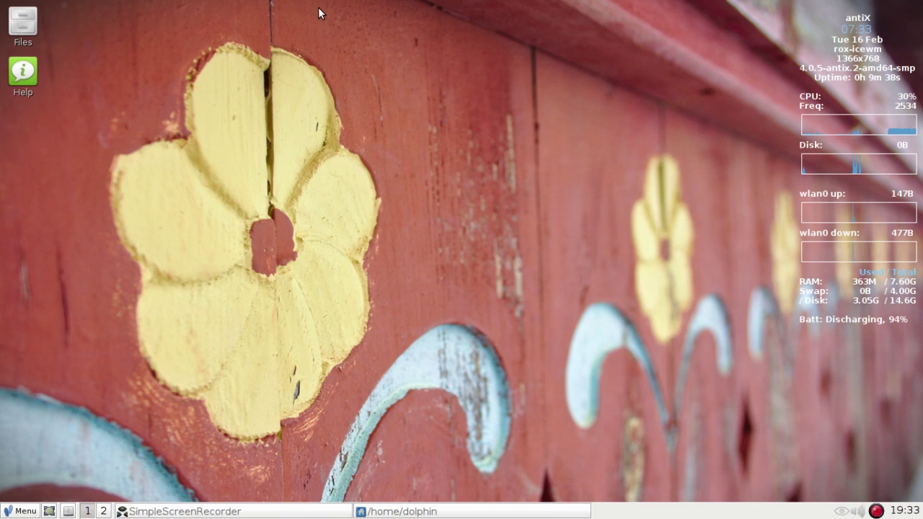
pyautogui.click(27, 512)
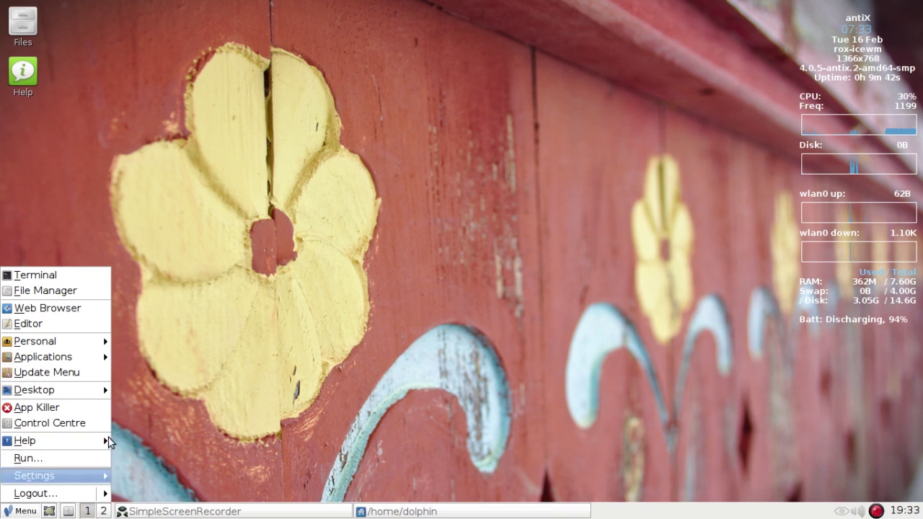
pyautogui.click(253, 318)
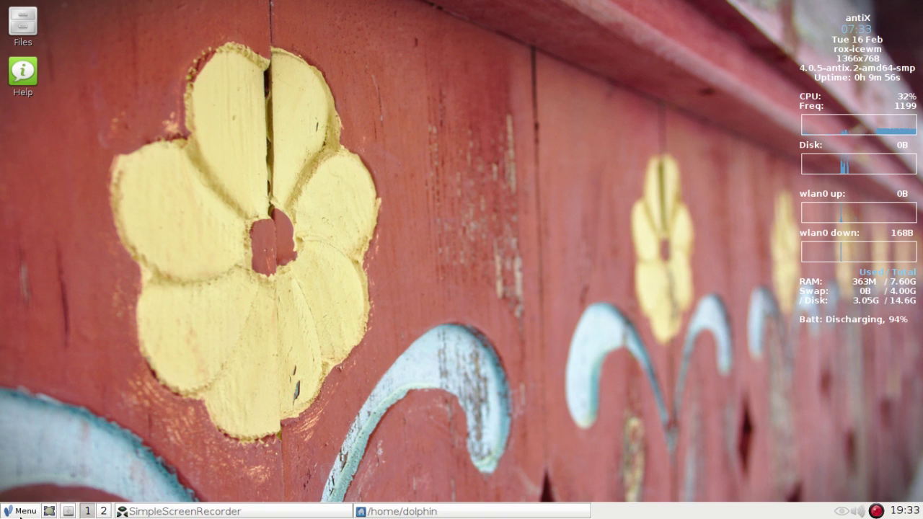
# Open a terminal and run the findshares command to scan the local network for shares
pyautogui.click(21, 511)
pyautogui.click(56, 272)
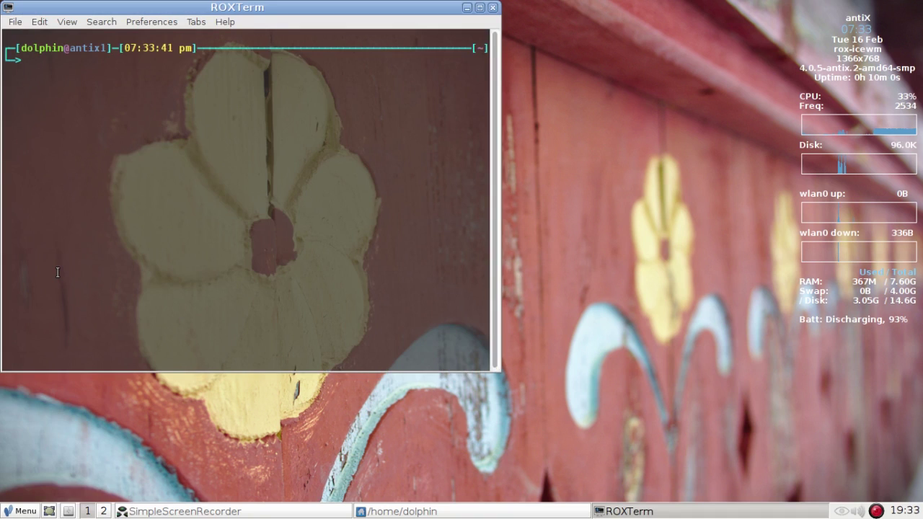
pyautogui.write('f')
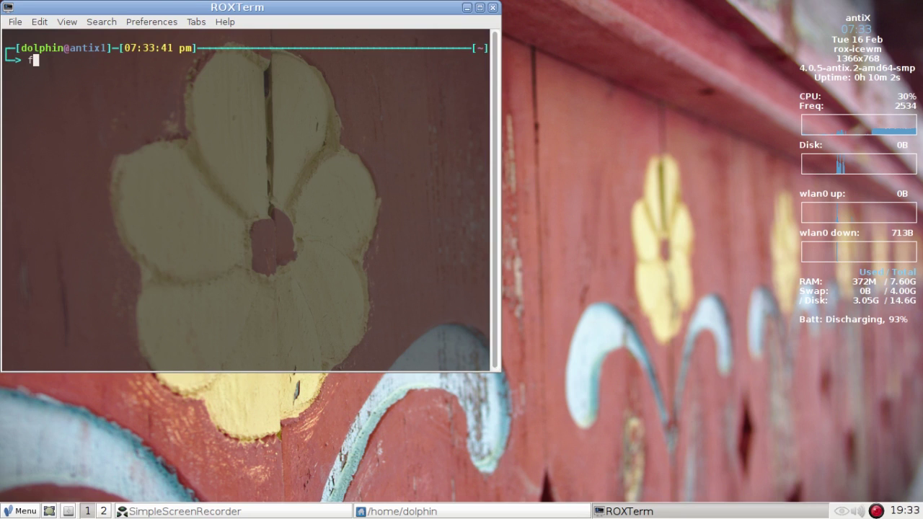
pyautogui.write('indshares')
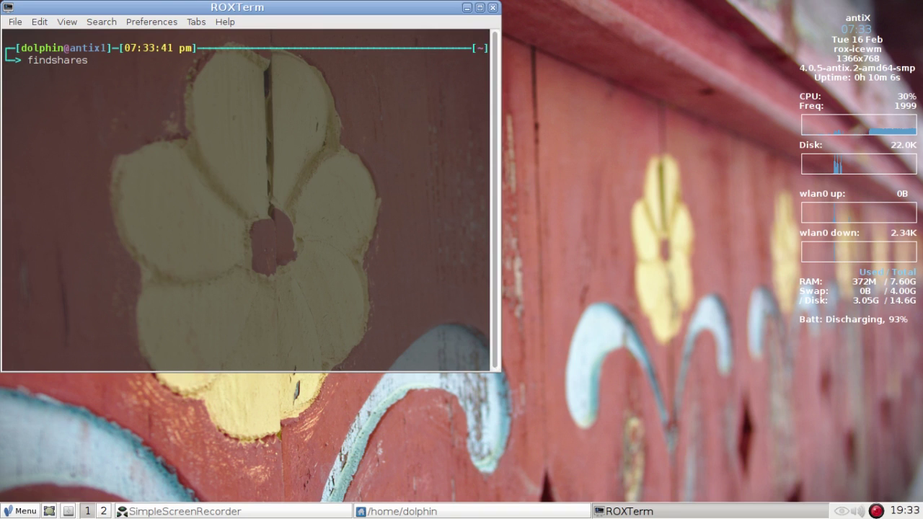
pyautogui.press('Return')
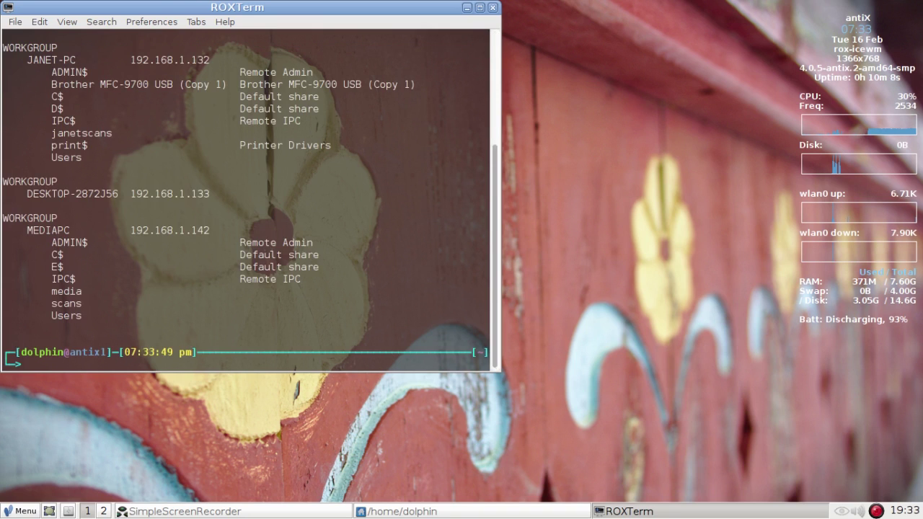
# Maximize the terminal, examine the listed computers, IP addresses, printer and shares in the scan output, and close the terminal
pyautogui.click(480, 8)
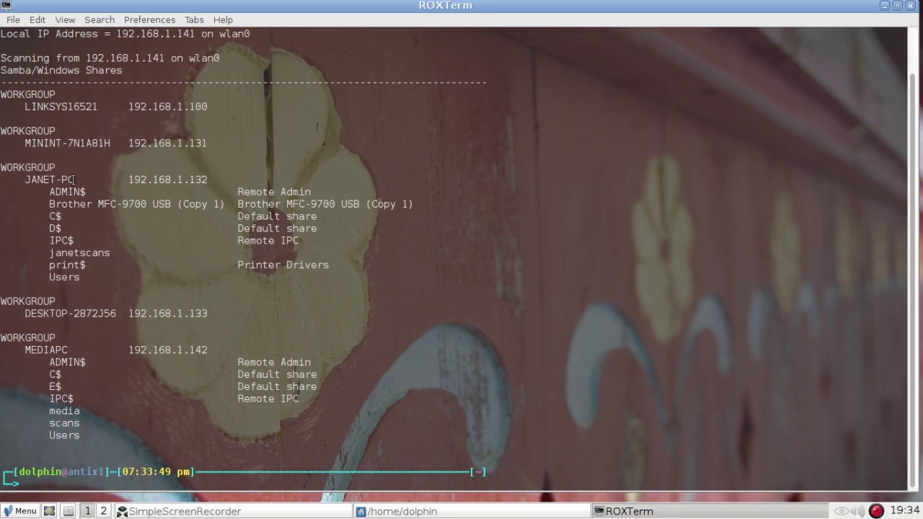
pyautogui.moveTo(55, 204); pyautogui.dragTo(420, 206)
pyautogui.click(419, 208)
pyautogui.moveTo(127, 180); pyautogui.dragTo(211, 180)
pyautogui.click(211, 179)
pyautogui.moveTo(26, 351); pyautogui.dragTo(70, 351)
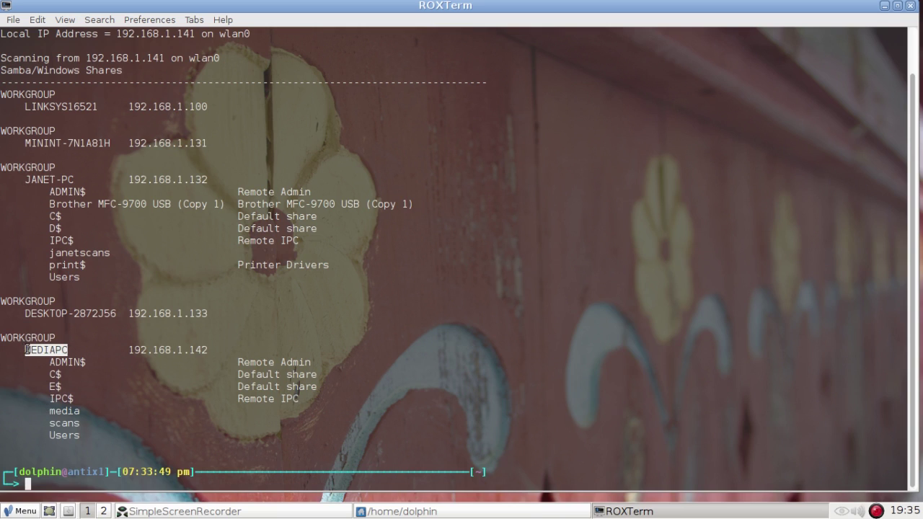
pyautogui.click(64, 414)
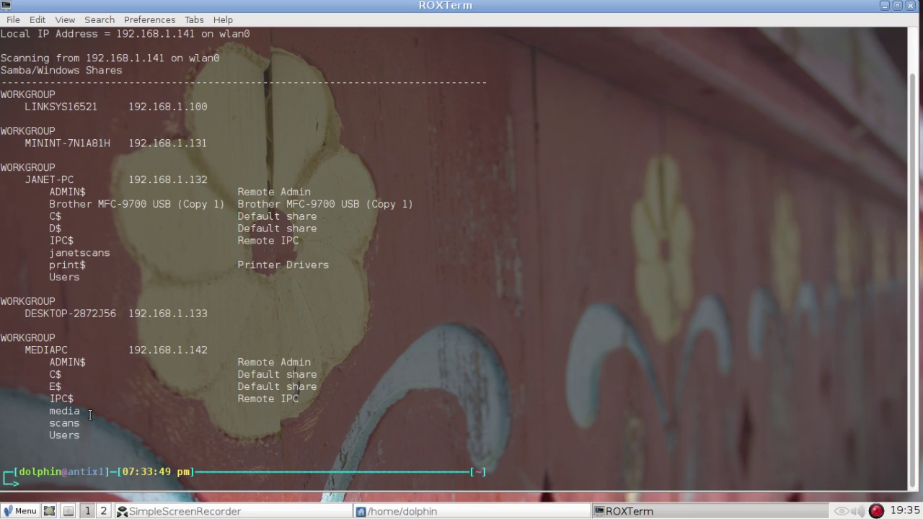
pyautogui.click(911, 6)
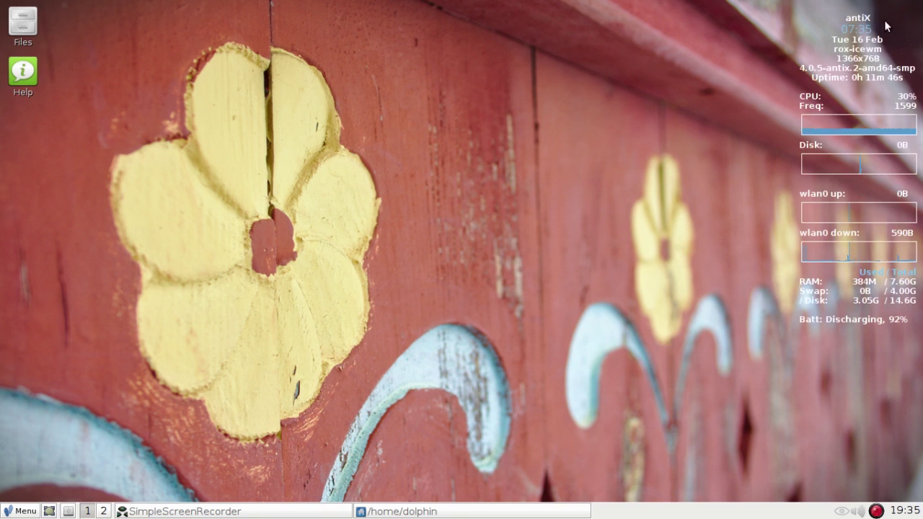
# Launch Connectshares Configuration and run its option to find shares offered by a remote system
pyautogui.click(29, 512)
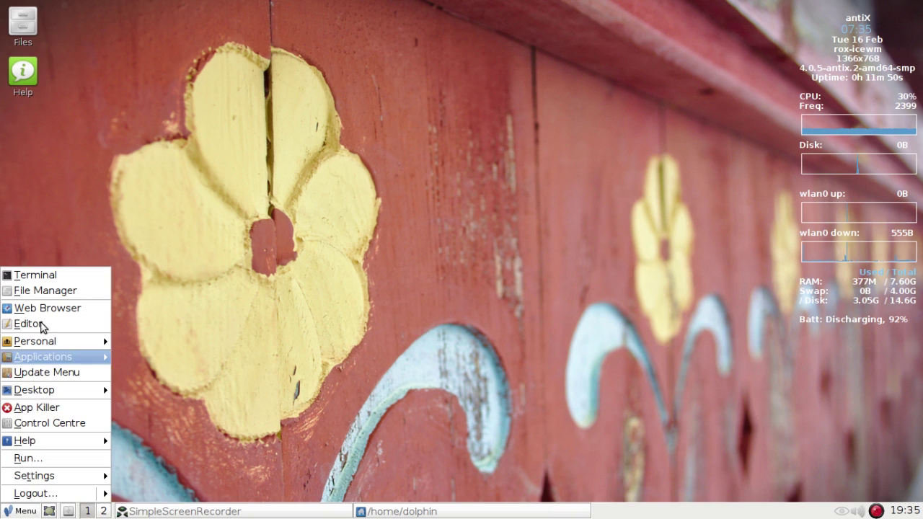
pyautogui.moveTo(50, 358)
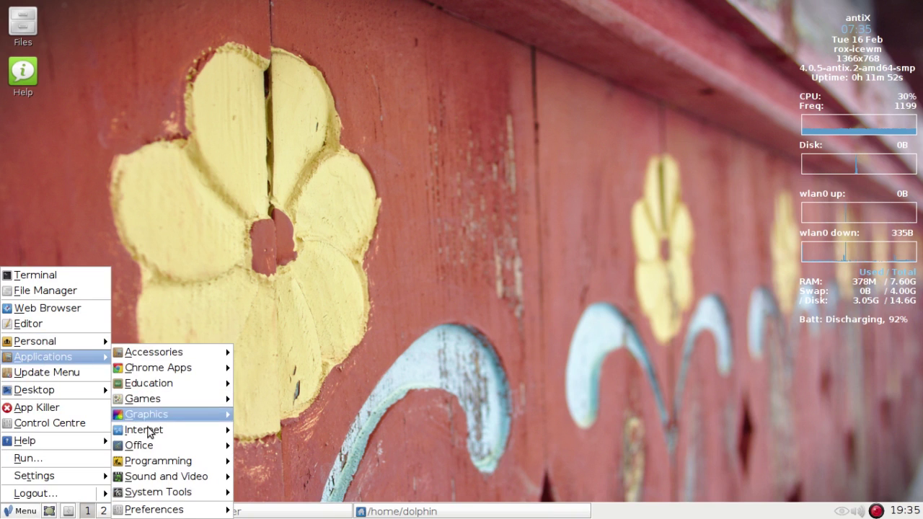
pyautogui.moveTo(168, 432)
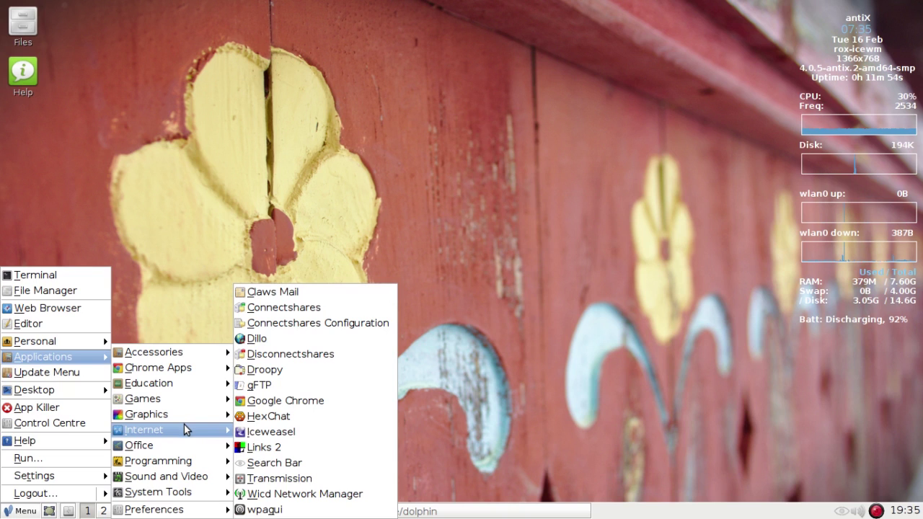
pyautogui.click(361, 322)
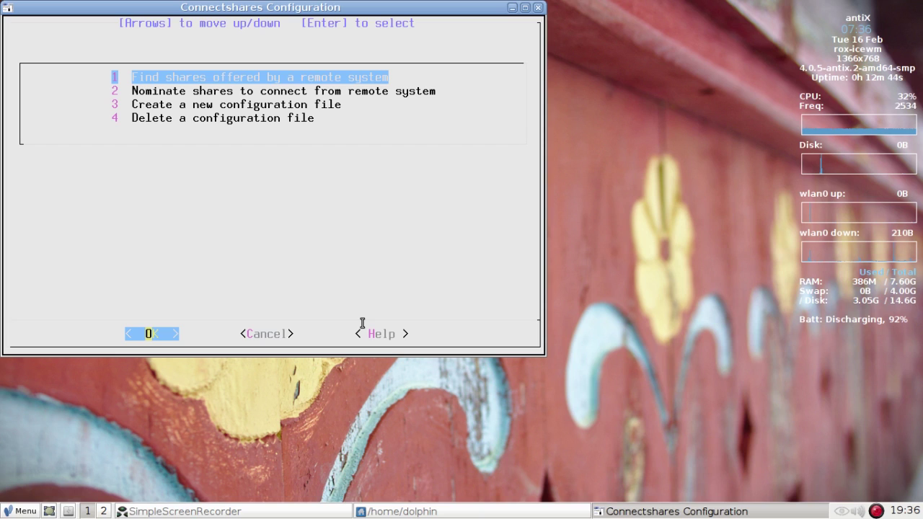
pyautogui.press('Return')
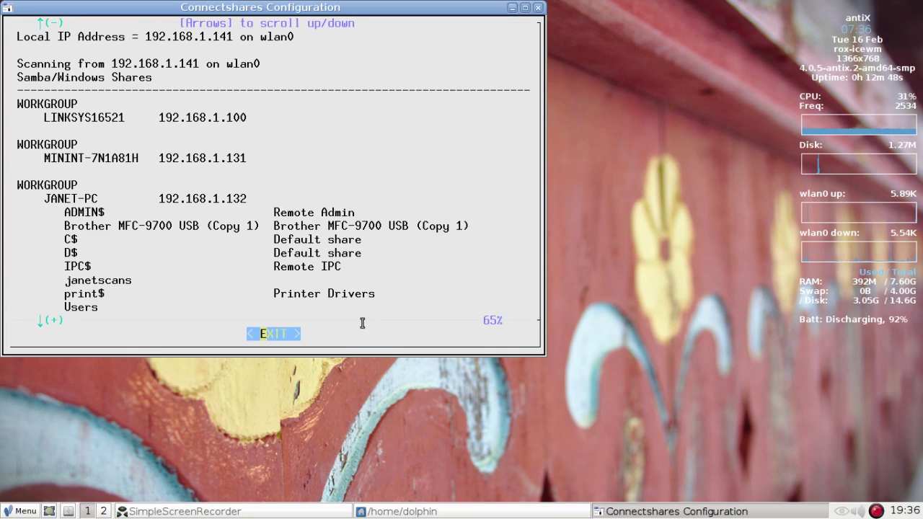
# Look through the list of Samba/Windows shares found on the network and return to the list of configuration options
pyautogui.press('Down')
pyautogui.press('Down')
pyautogui.press('Down')
pyautogui.press('Down')
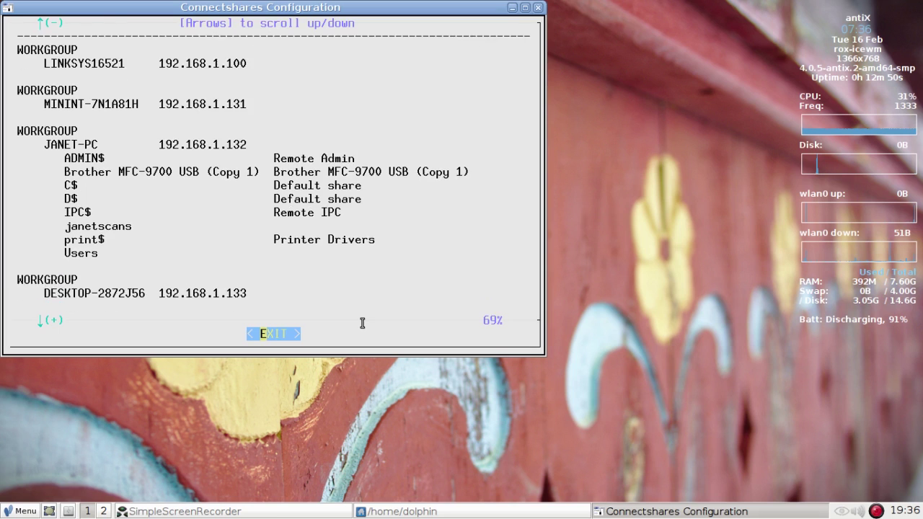
pyautogui.press('Up')
pyautogui.press('Up')
pyautogui.press('Up')
pyautogui.press('Up')
pyautogui.press('Up')
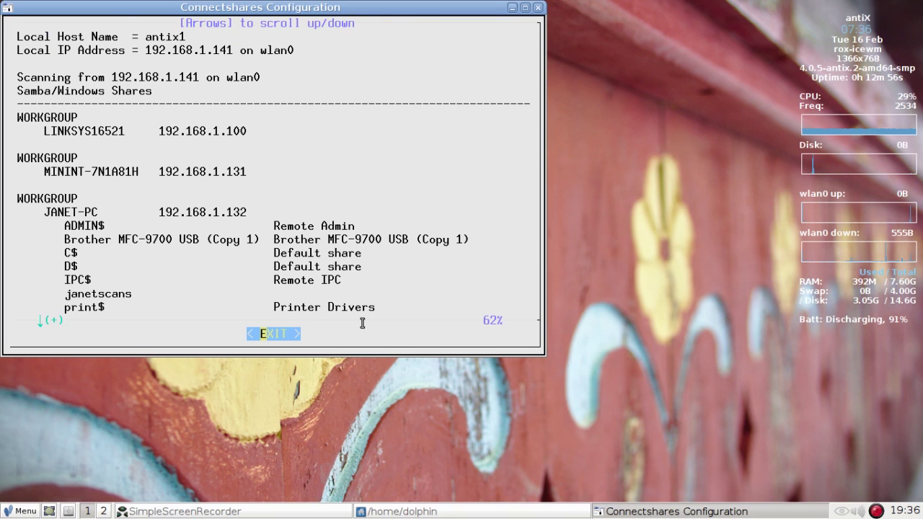
pyautogui.press('Return')
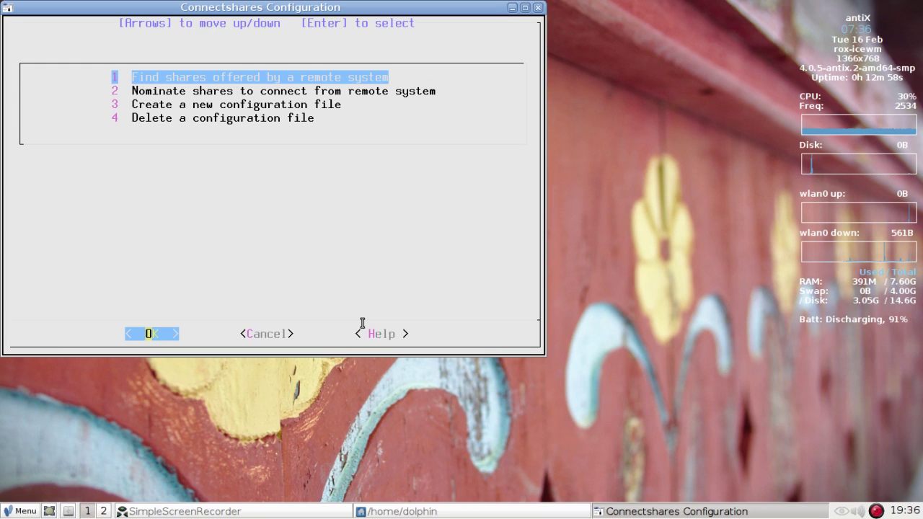
# Choose to nominate shares to connect from a remote system and open connectshares.conf for editing
pyautogui.press('Down')
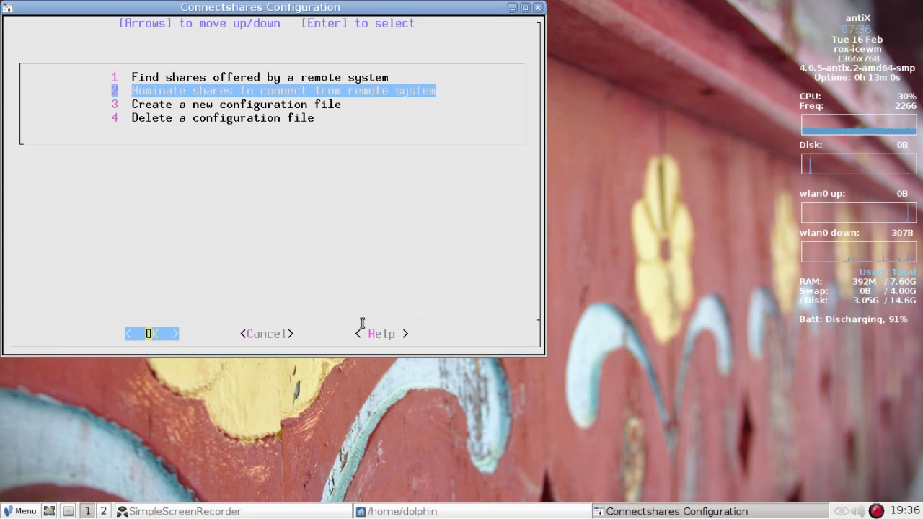
pyautogui.press('Return')
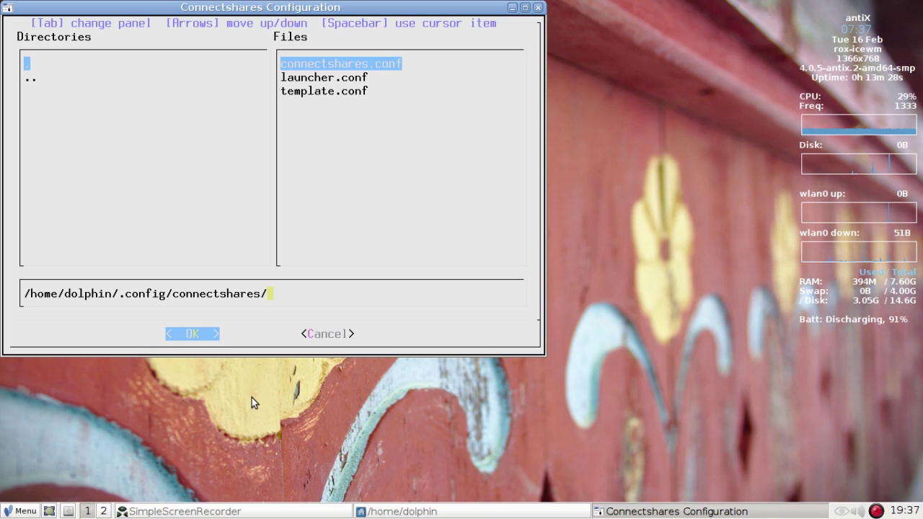
pyautogui.press('Tab')
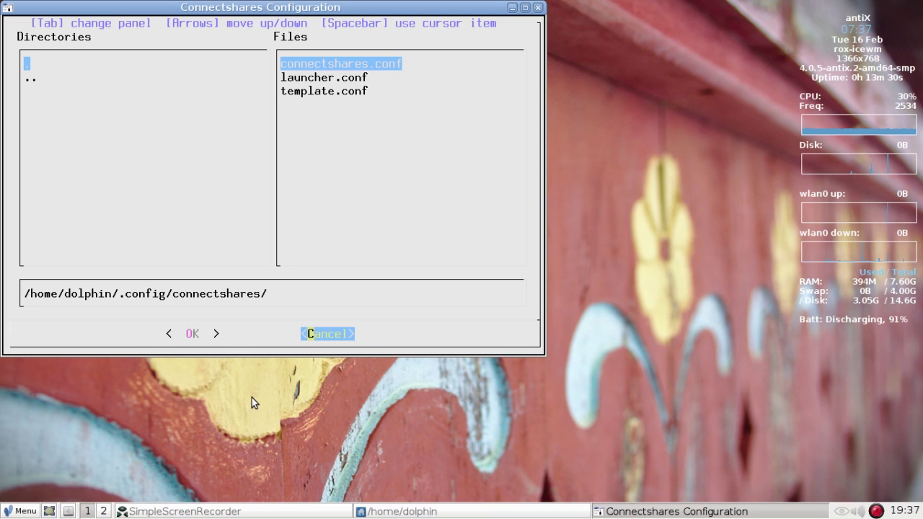
pyautogui.press('Tab')
pyautogui.press('Tab')
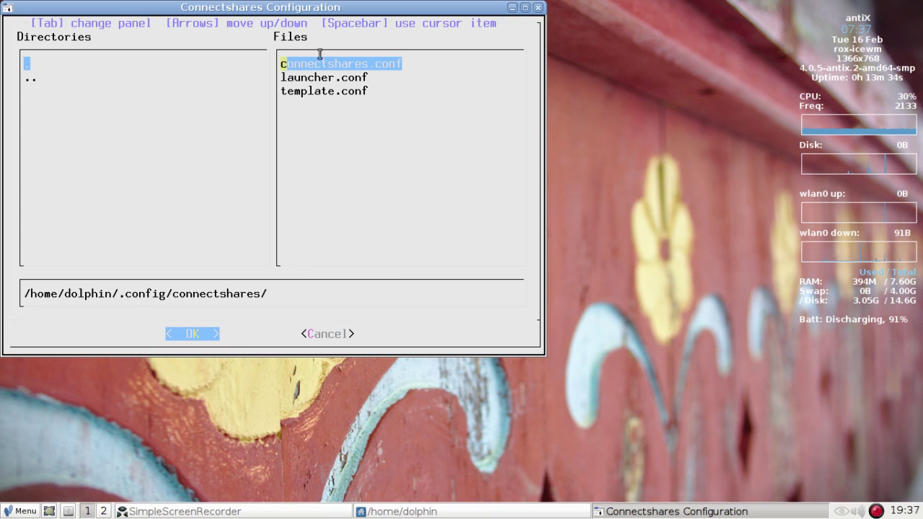
pyautogui.press('space')
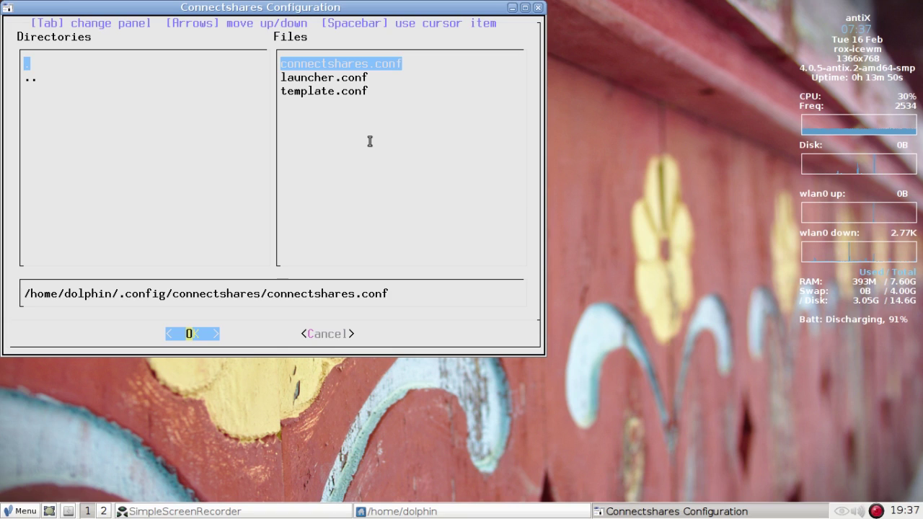
pyautogui.press('Return')
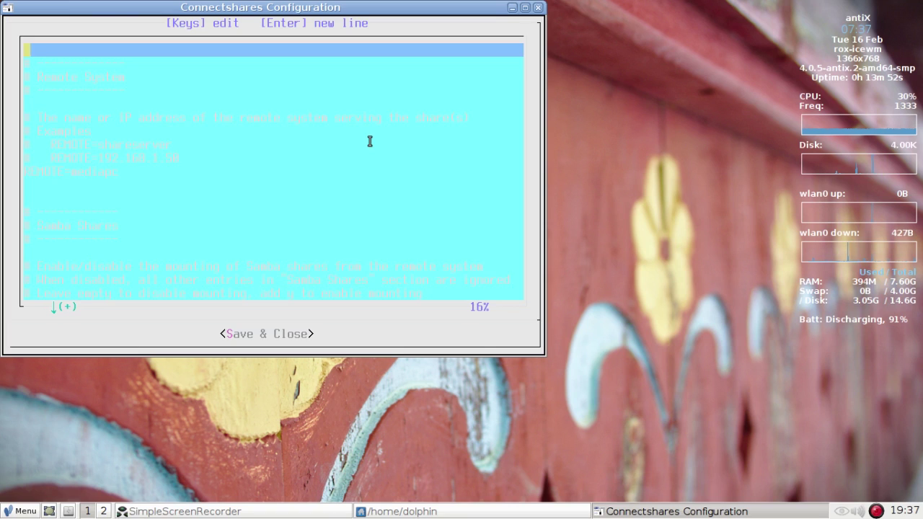
# Read through the comments, REMOTE examples and current entry in the Remote System section of the configuration file
pyautogui.press('Down')
pyautogui.press('Down')
pyautogui.press('Down')
pyautogui.press('Down')
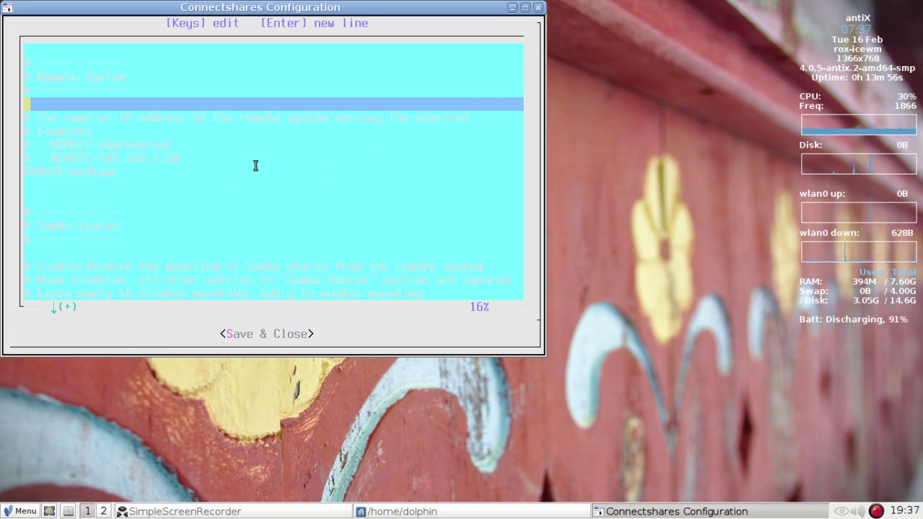
pyautogui.press('Up')
pyautogui.press('Up')
pyautogui.press('Up')
pyautogui.press('Down')
pyautogui.press('Down')
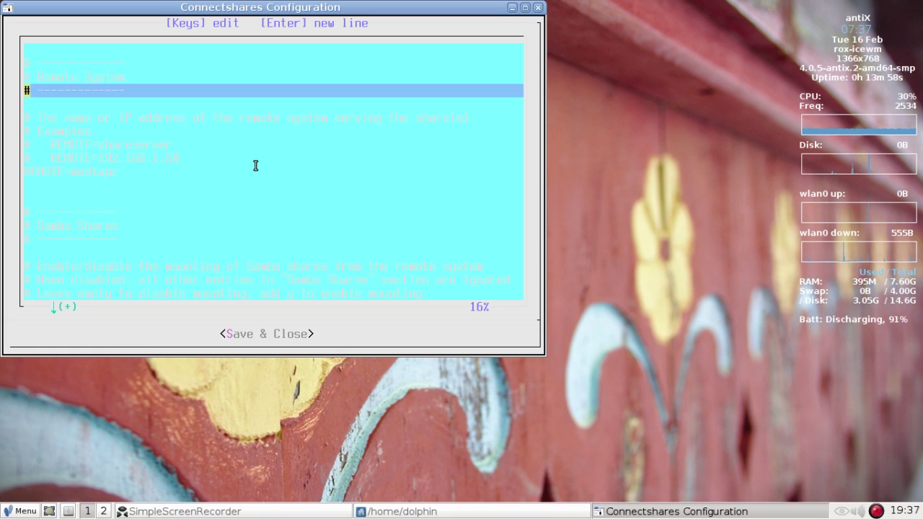
pyautogui.press('Down')
pyautogui.press('Down')
pyautogui.press('Down')
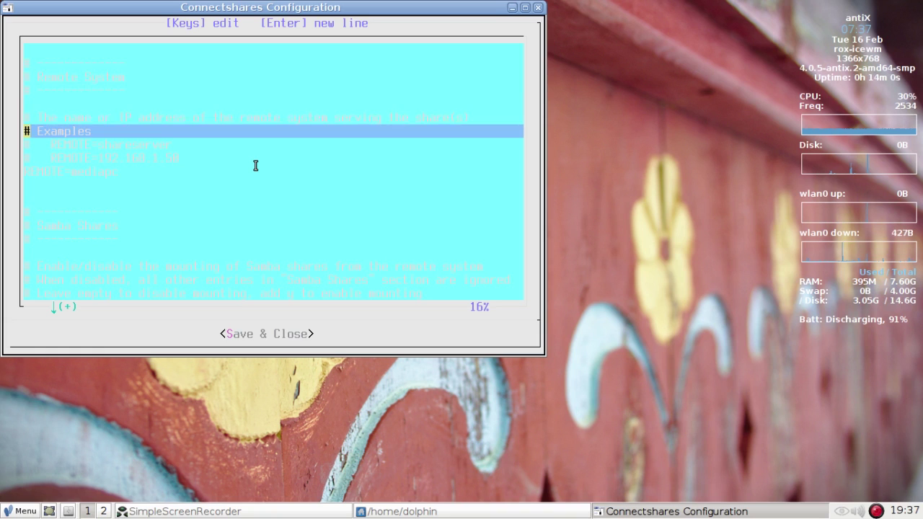
pyautogui.press('Down')
pyautogui.press('Up')
pyautogui.press('Up')
pyautogui.press('Up')
pyautogui.press('Up')
pyautogui.press('Up')
pyautogui.press('Up')
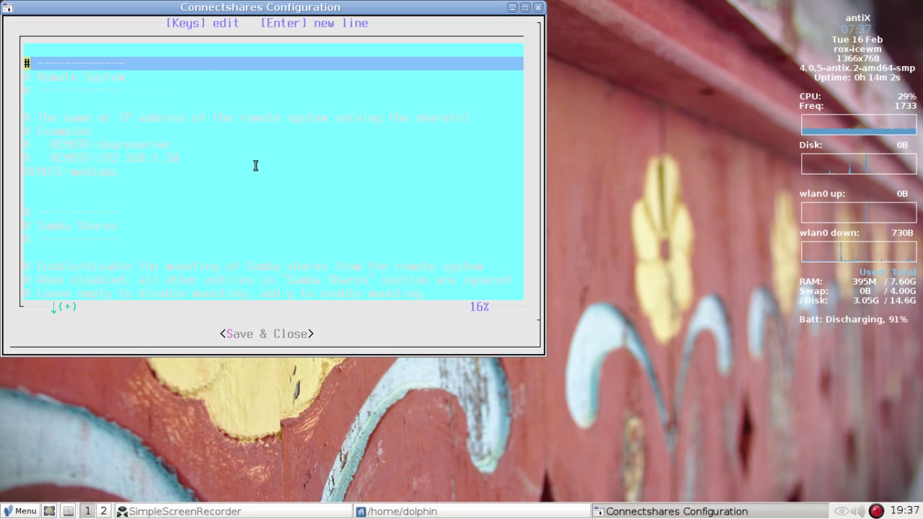
pyautogui.press('Down')
pyautogui.press('Down')
pyautogui.press('Down')
pyautogui.press('Down')
pyautogui.press('Down')
pyautogui.press('Down')
pyautogui.press('Down')
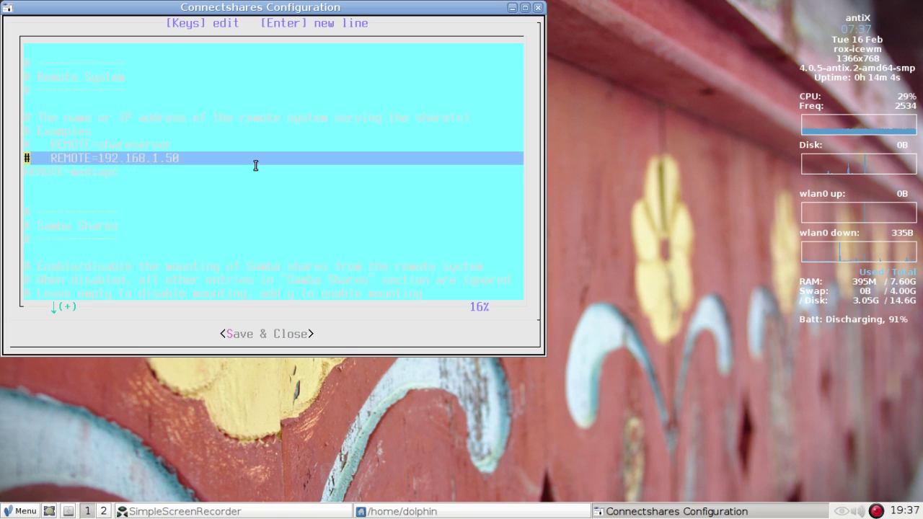
pyautogui.press('Down')
pyautogui.press('Down')
pyautogui.press('Down')
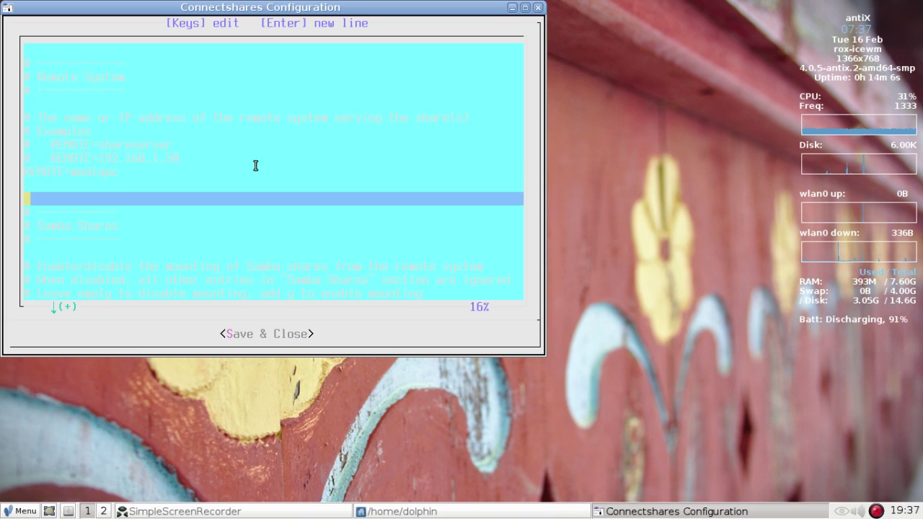
# Check the active REMOTE=mediapc line without editing it, and save and close the configuration file
pyautogui.press('Up')
pyautogui.press('Up')
pyautogui.press('Right')
pyautogui.press('Right')
pyautogui.press('Right')
pyautogui.press('Right')
pyautogui.press('Right')
pyautogui.press('Right')
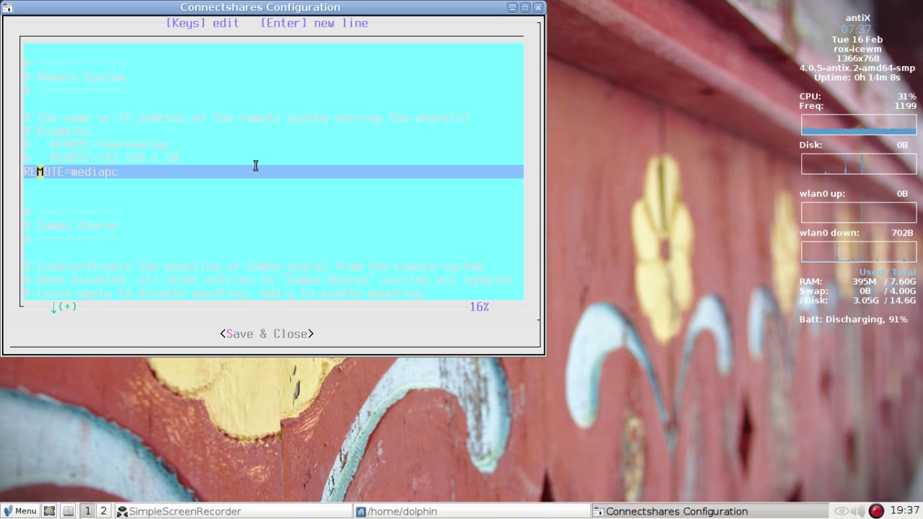
pyautogui.press('Up')
pyautogui.press('Up')
pyautogui.press('Down')
pyautogui.press('Down')
pyautogui.press('Down')
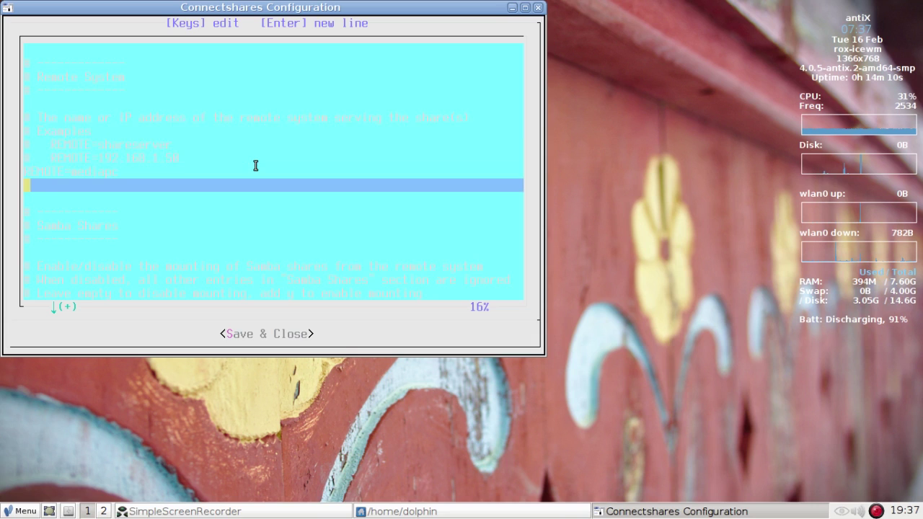
pyautogui.press('Up')
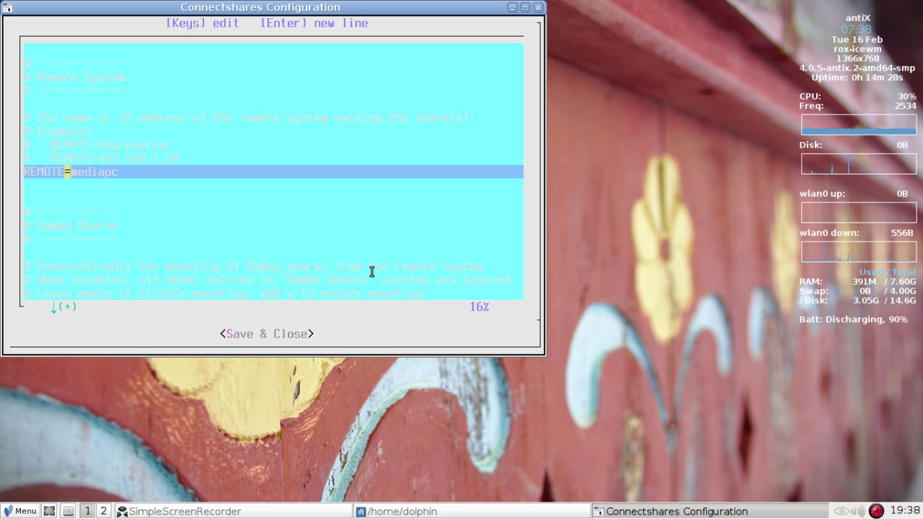
pyautogui.press('Tab')
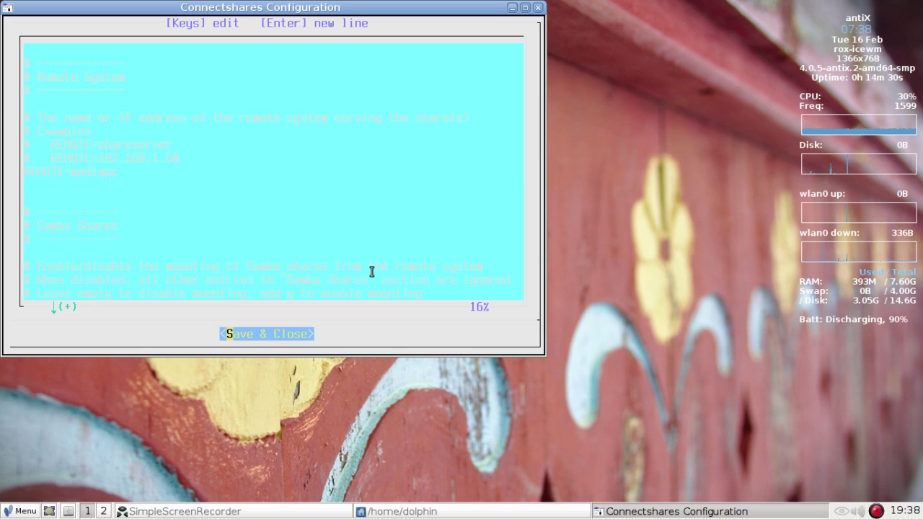
pyautogui.press('Return')
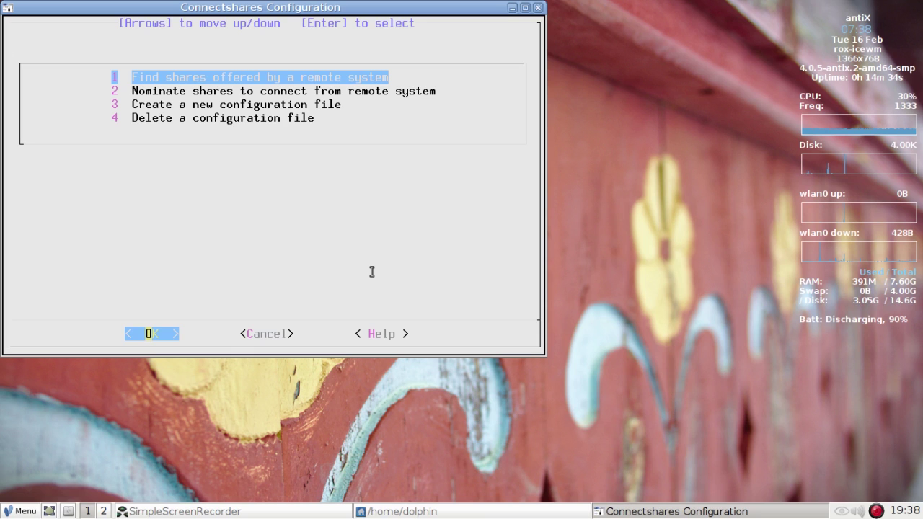
# Exit the Connectshares configuration tool and show the hidden files in the /home/dolphin file manager window
pyautogui.press('Escape')
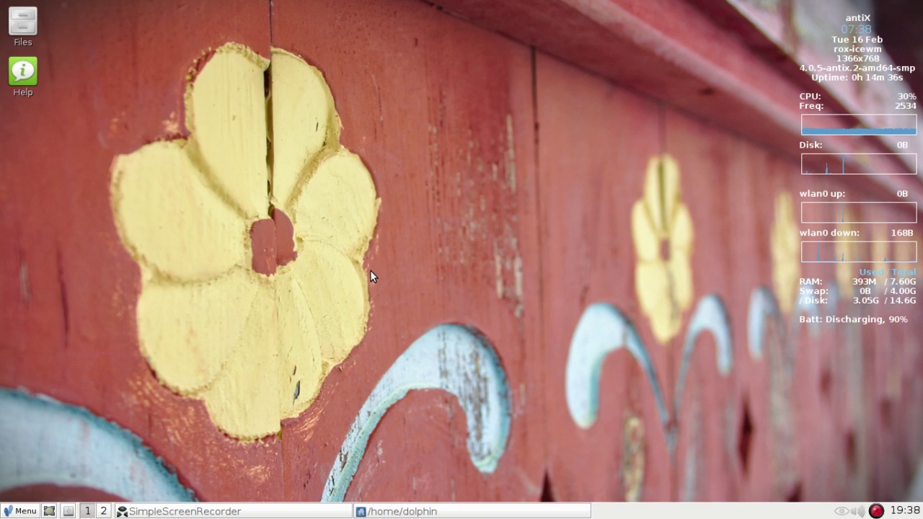
pyautogui.click(392, 510)
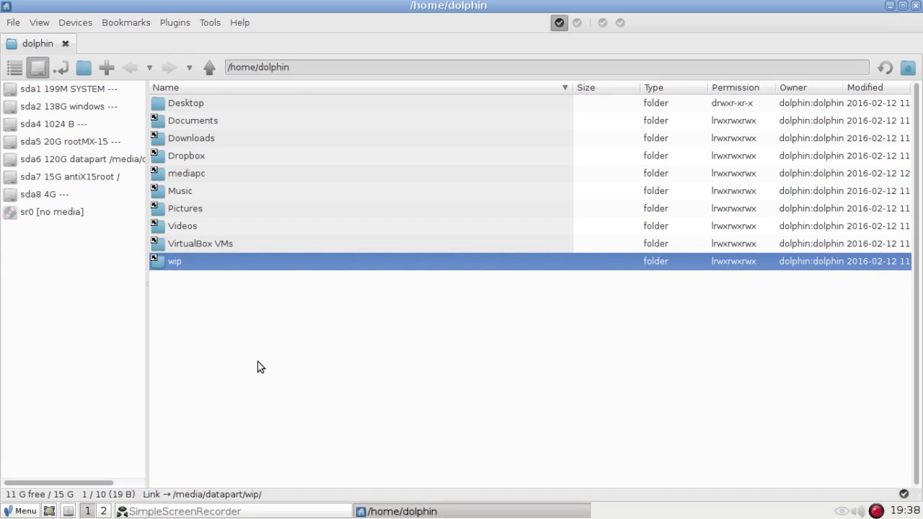
pyautogui.hotkey('ctrl', 'h')
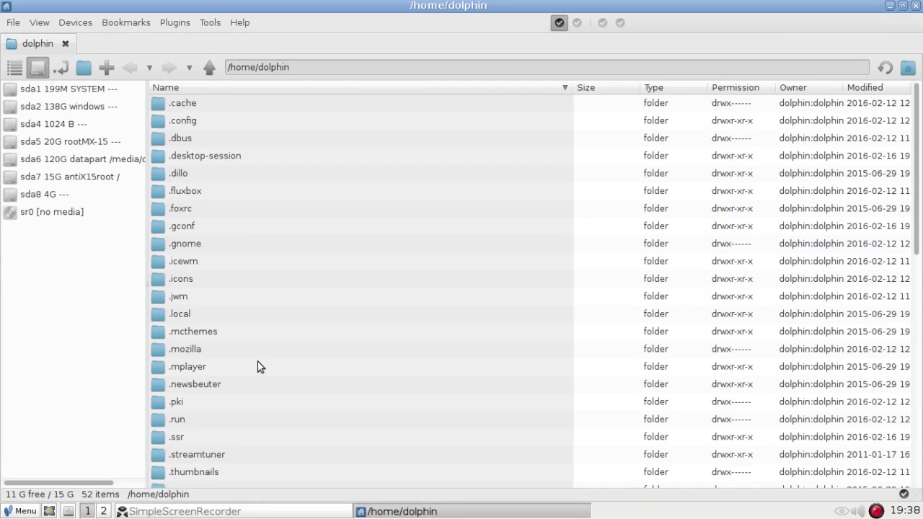
# Open the connectshares folder inside the hidden .config folder of the home directory
pyautogui.press('Down')
pyautogui.press('Down')
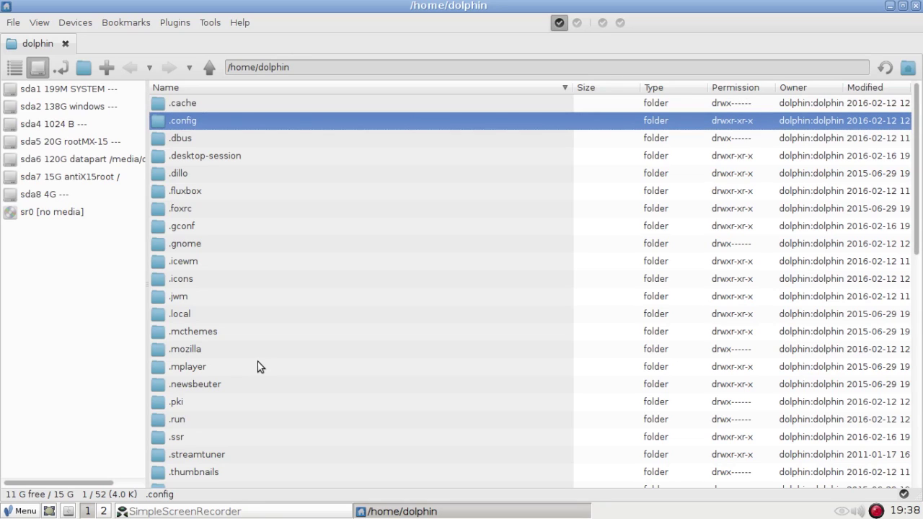
pyautogui.press('Return')
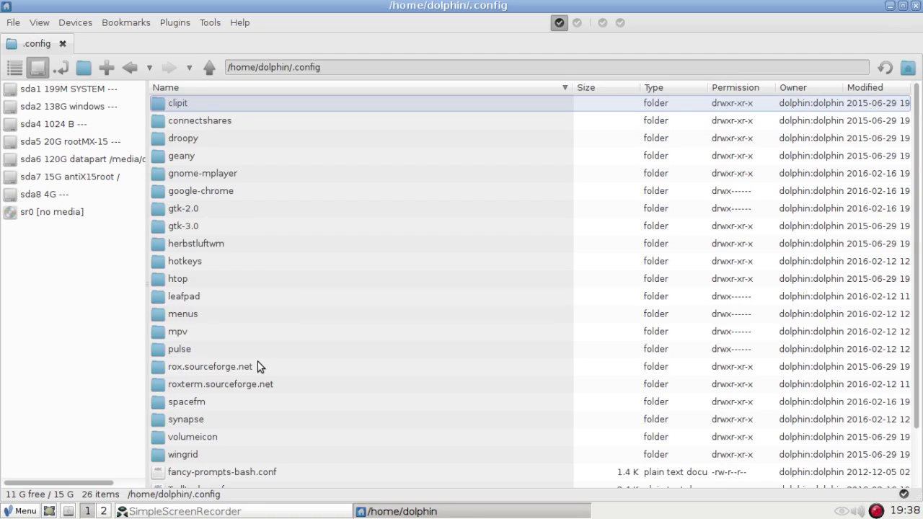
pyautogui.press('Down')
pyautogui.press('Down')
pyautogui.press('Return')
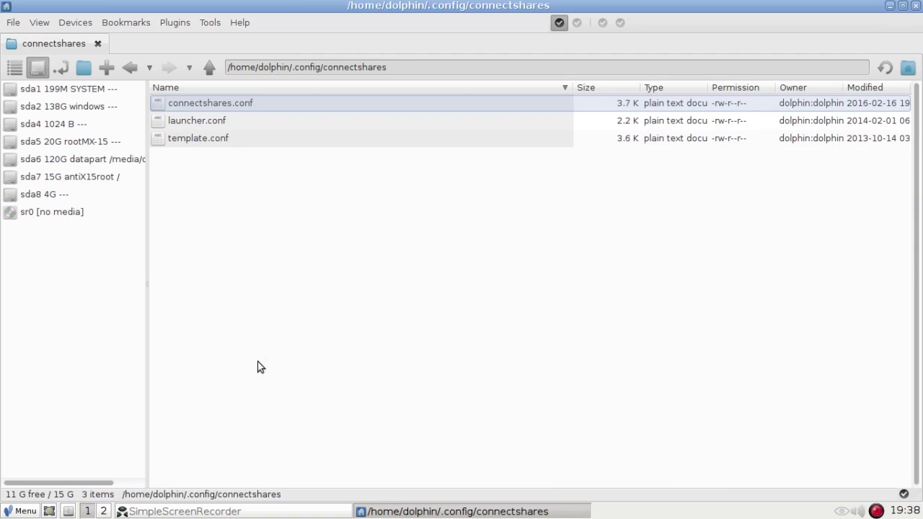
# Open connectshares.conf in an enlarged editor window and read the REMOTE, SAMBA and WORKGROUP entries with their examples
pyautogui.press('Return')
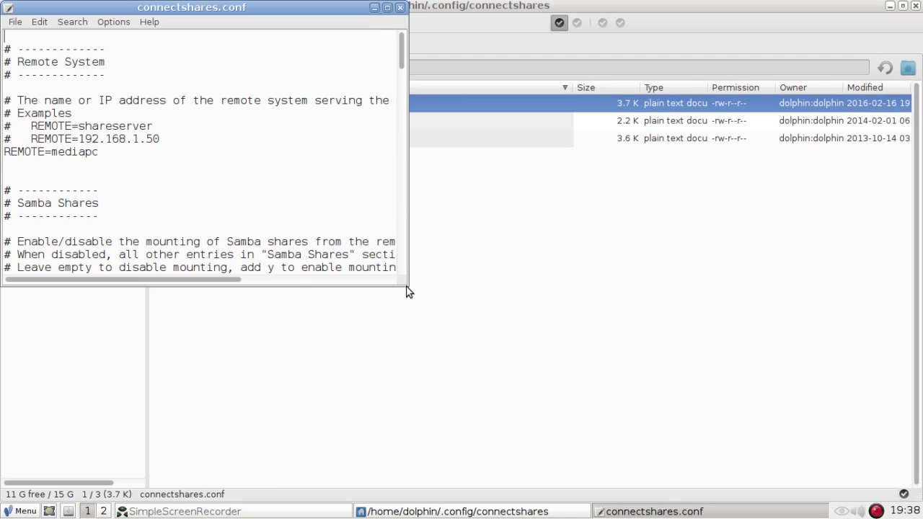
pyautogui.moveTo(420, 294); pyautogui.dragTo(779, 456)
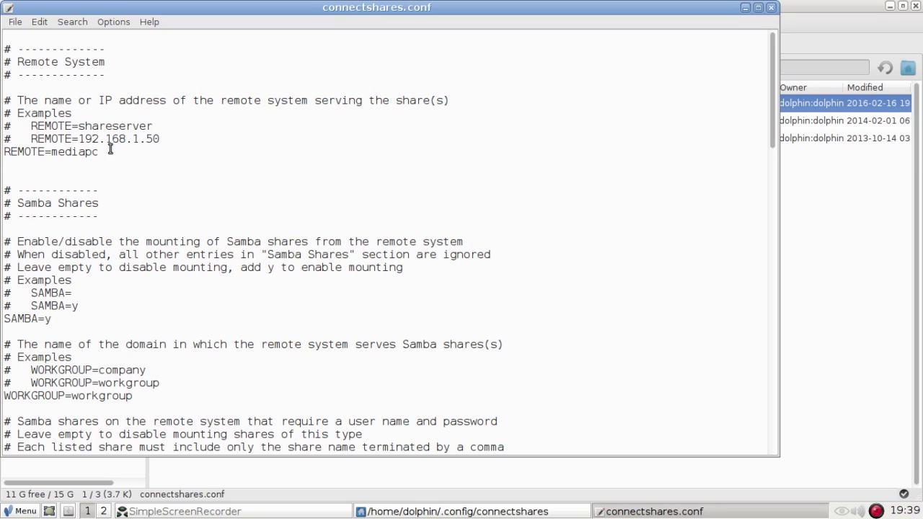
pyautogui.scroll(-1, 136, 192)
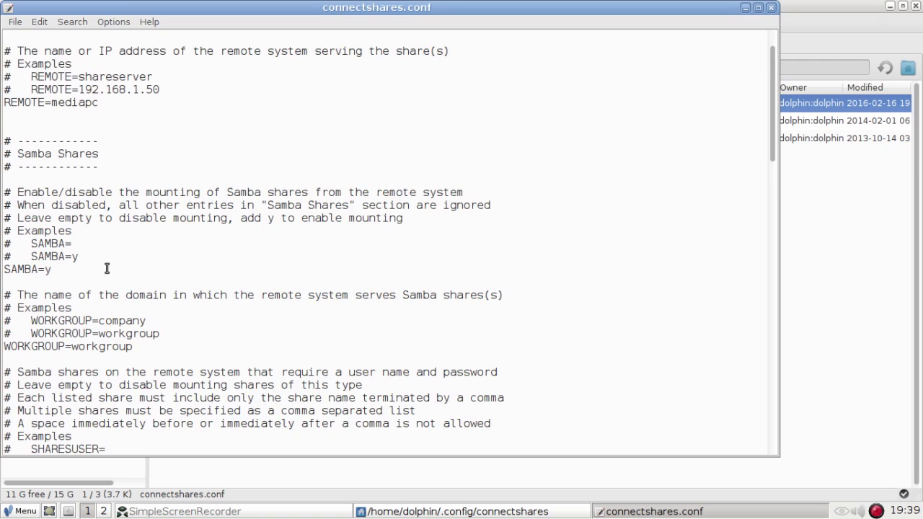
pyautogui.scroll(-3, 107, 267)
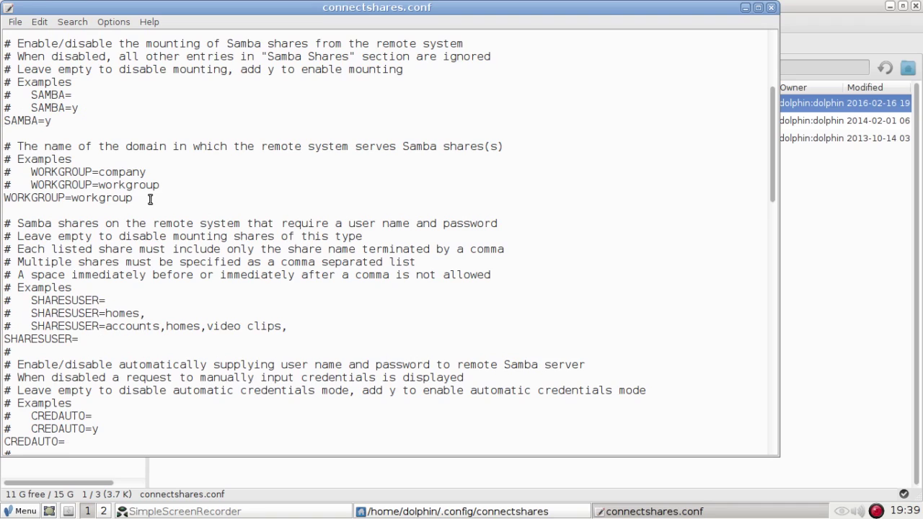
pyautogui.scroll(1, 152, 206)
pyautogui.scroll(-2, 153, 213)
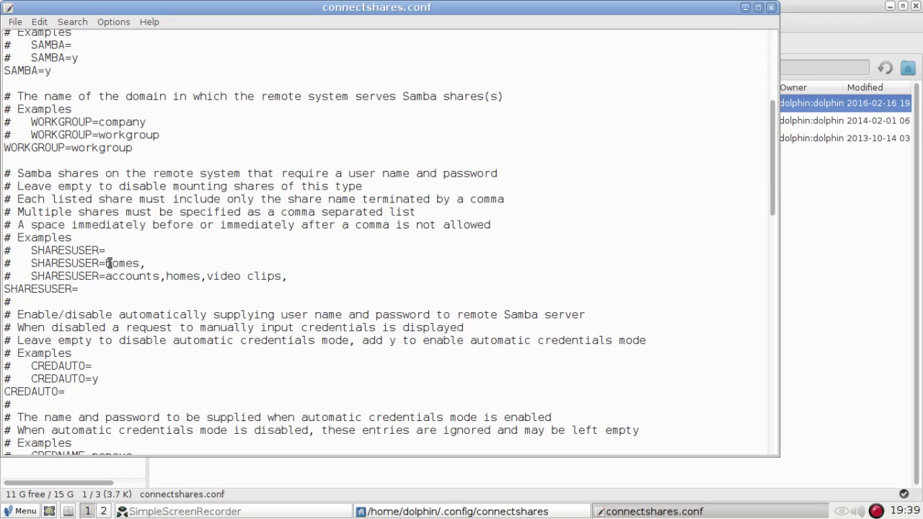
# Review the SHARESUSER, automatic credentials and SHARESGUEST entries with their examples in the Samba Shares section
pyautogui.moveTo(106, 263); pyautogui.dragTo(147, 261)
pyautogui.click(126, 288)
pyautogui.scroll(-4, 97, 357)
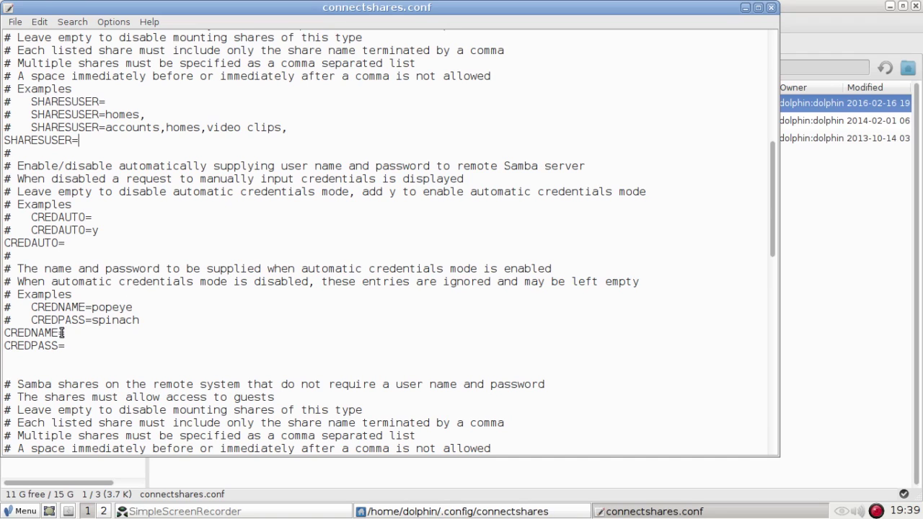
pyautogui.scroll(-5, 63, 332)
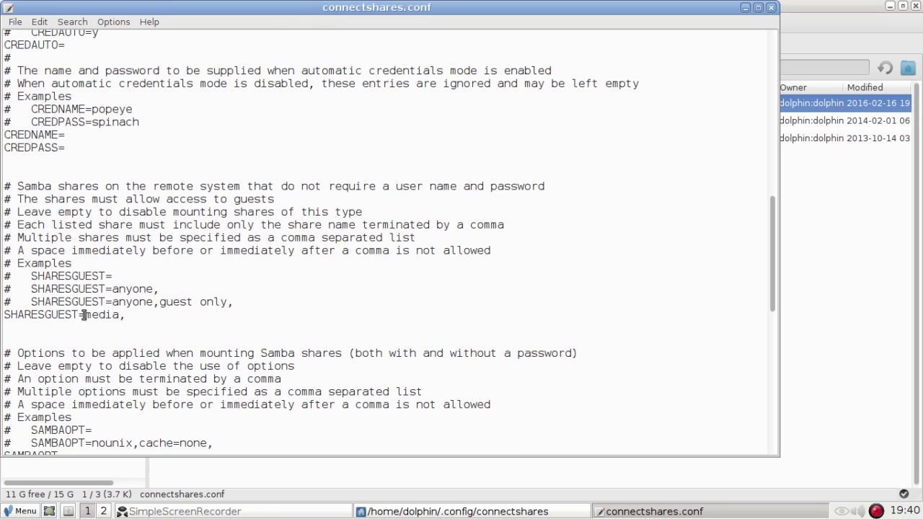
pyautogui.moveTo(83, 315); pyautogui.dragTo(142, 319)
pyautogui.click(146, 318)
pyautogui.scroll(-5, 159, 309)
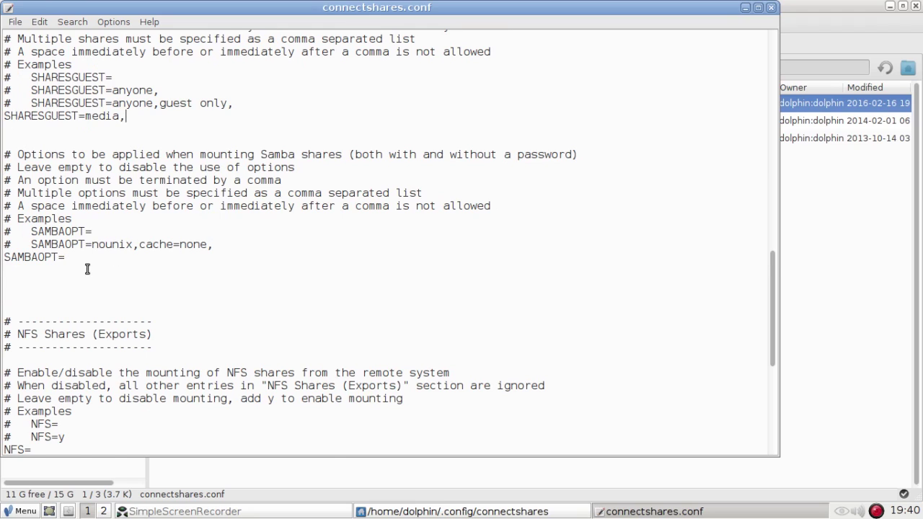
# Read the NFS Shares (Exports) section, including the SHARESIPDNS path examples, and close connectshares.conf without editing it
pyautogui.scroll(-3, 87, 269)
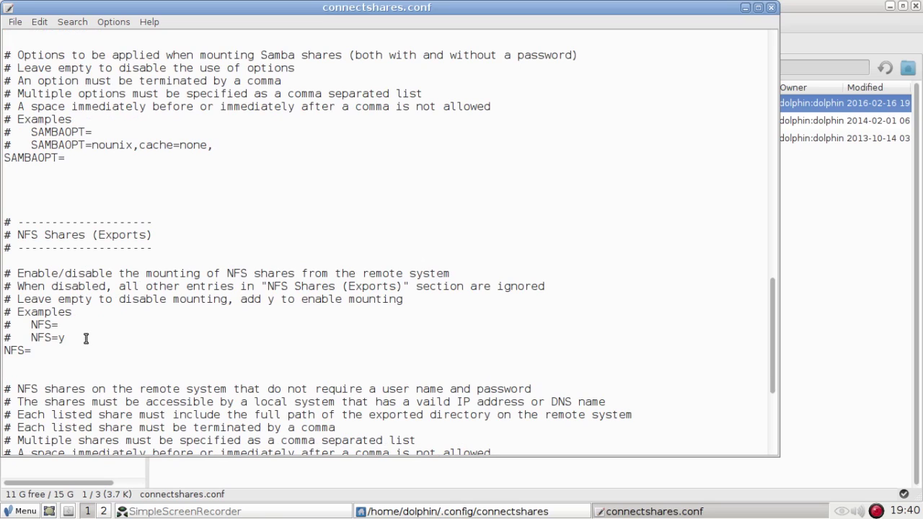
pyautogui.scroll(-6, 86, 338)
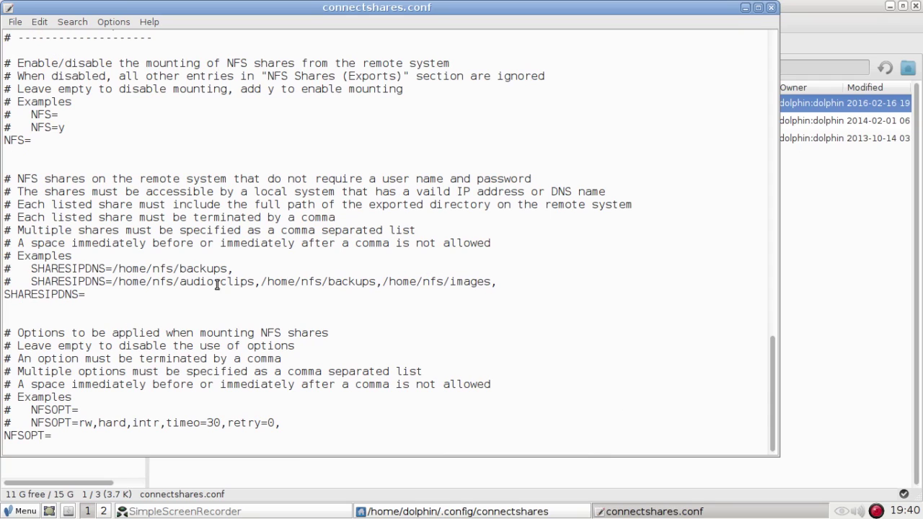
pyautogui.click(236, 268)
pyautogui.moveTo(230, 268); pyautogui.dragTo(146, 269)
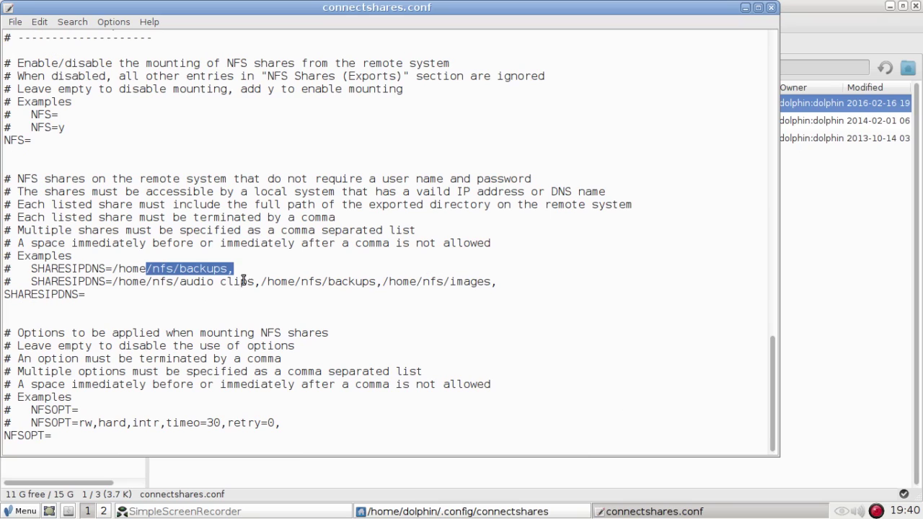
pyautogui.click(156, 295)
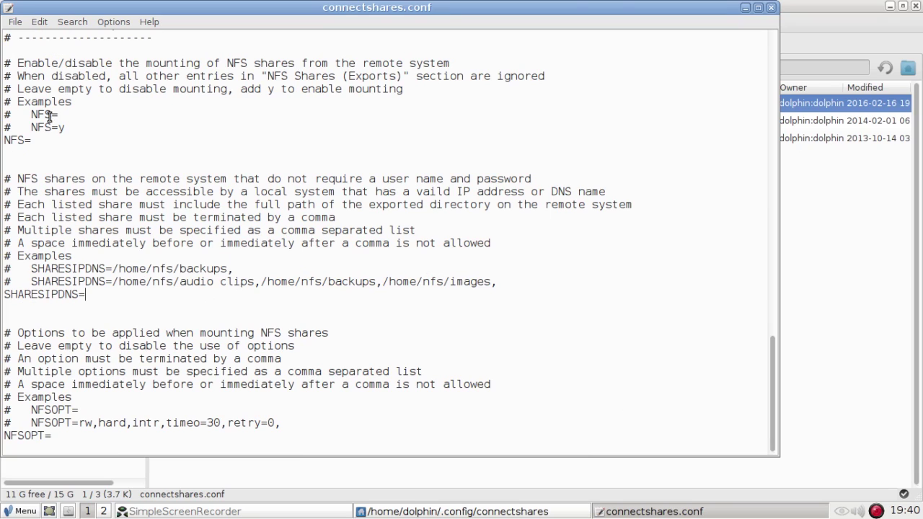
pyautogui.click(771, 8)
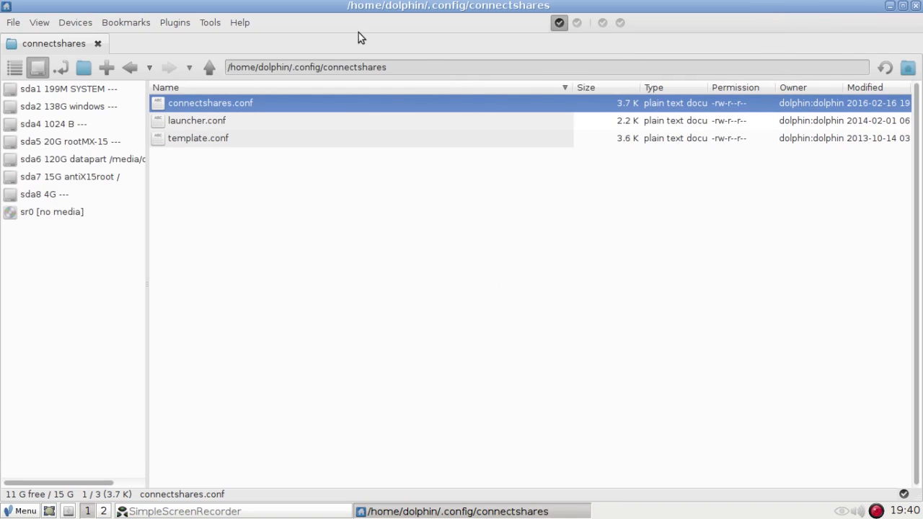
pyautogui.click(22, 511)
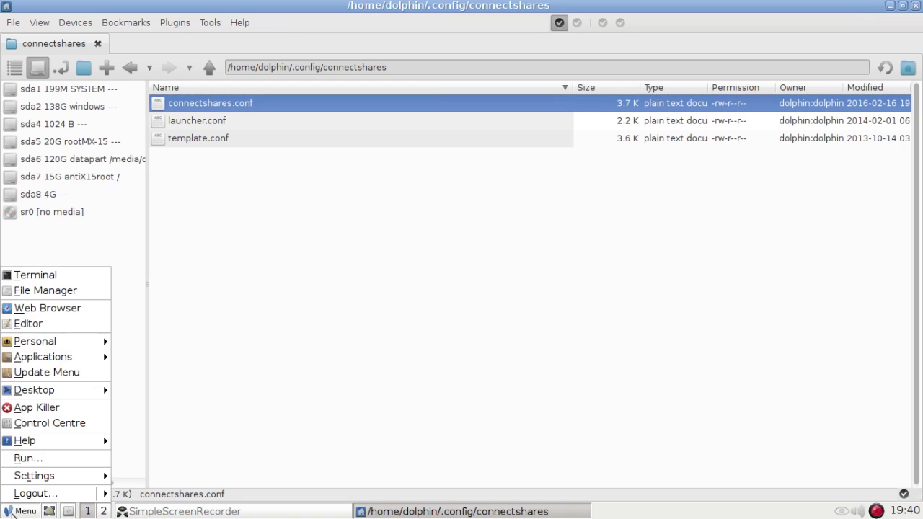
pyautogui.click(919, 9)
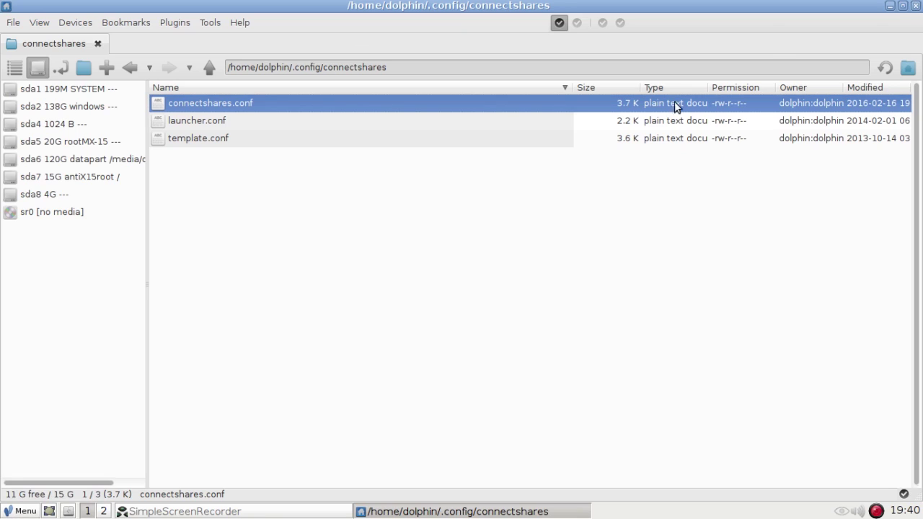
pyautogui.click(7, 511)
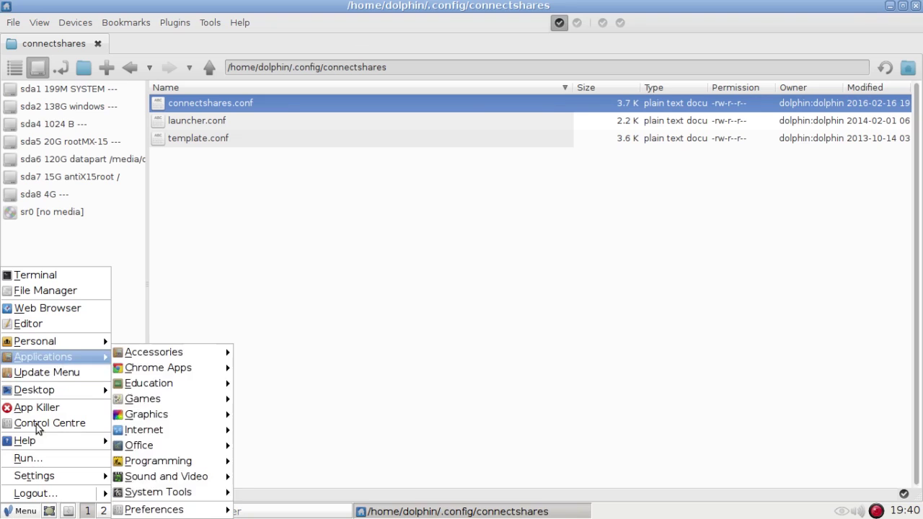
pyautogui.click(10, 512)
pyautogui.click(10, 512)
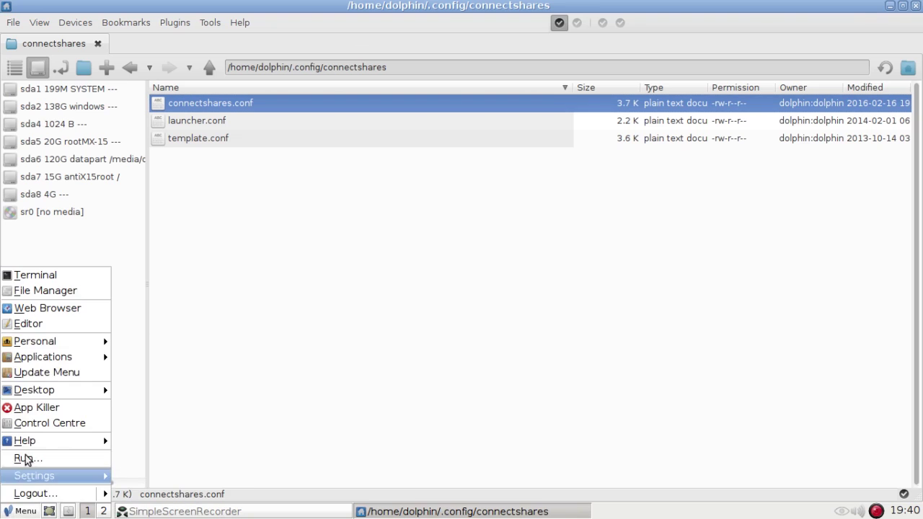
pyautogui.moveTo(62, 356)
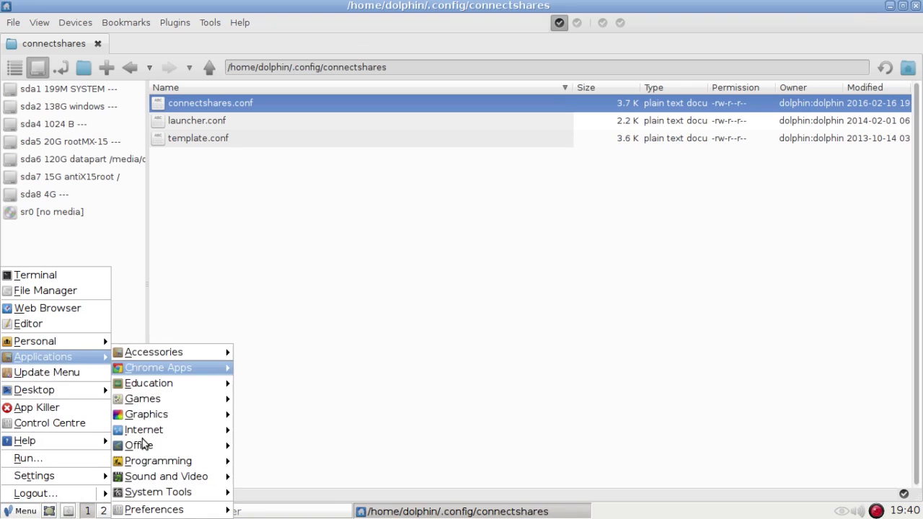
pyautogui.moveTo(168, 433)
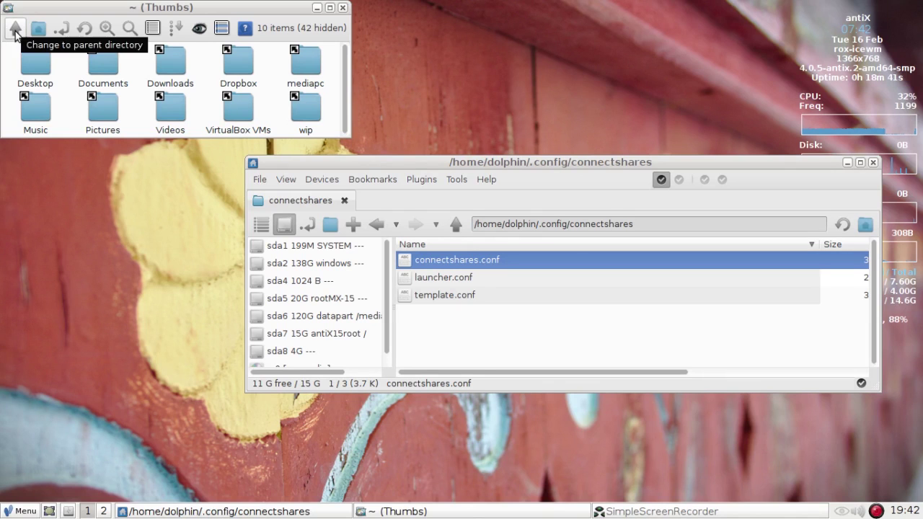
# Browse from the home folder to /mnt in the thumbnail file window, and enlarge the connectshares folder window beside it
pyautogui.click(15, 30)
pyautogui.click(15, 31)
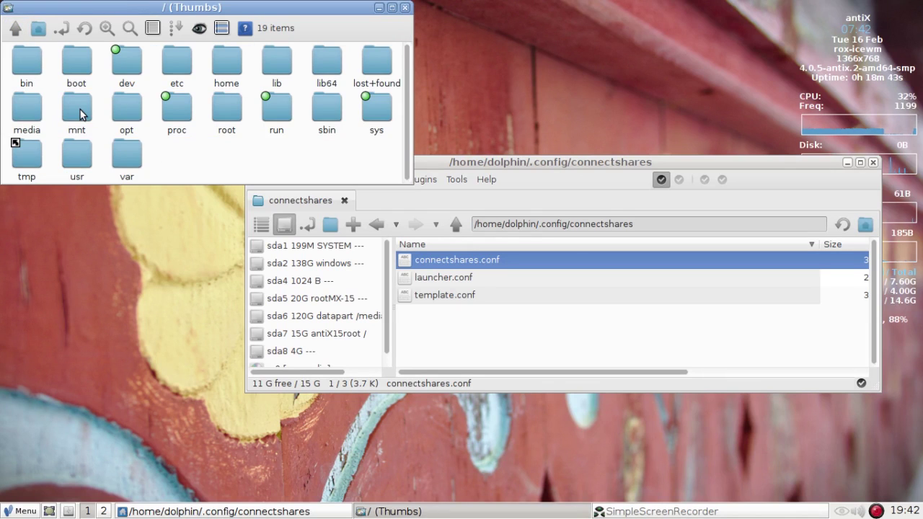
pyautogui.click(80, 110)
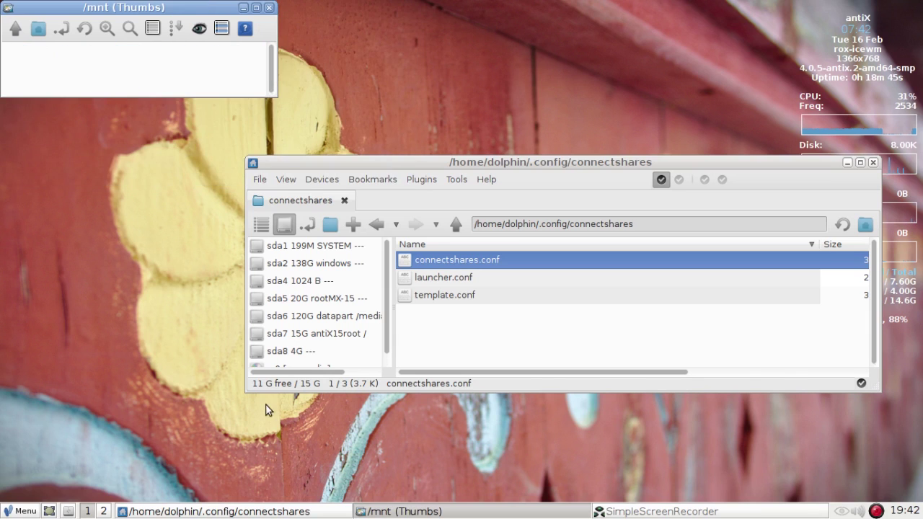
pyautogui.moveTo(246, 392); pyautogui.dragTo(201, 461)
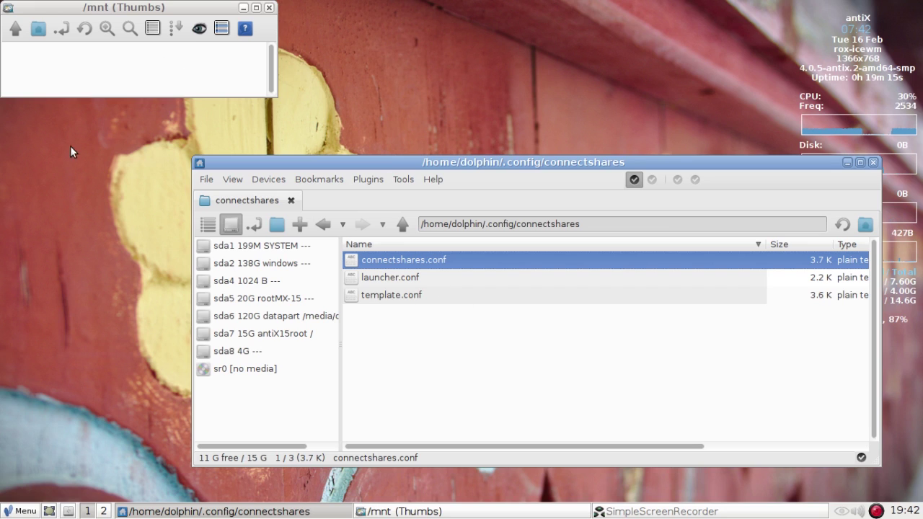
# Run Connectshares from the Internet applications to mount the configured media PC share
pyautogui.click(27, 513)
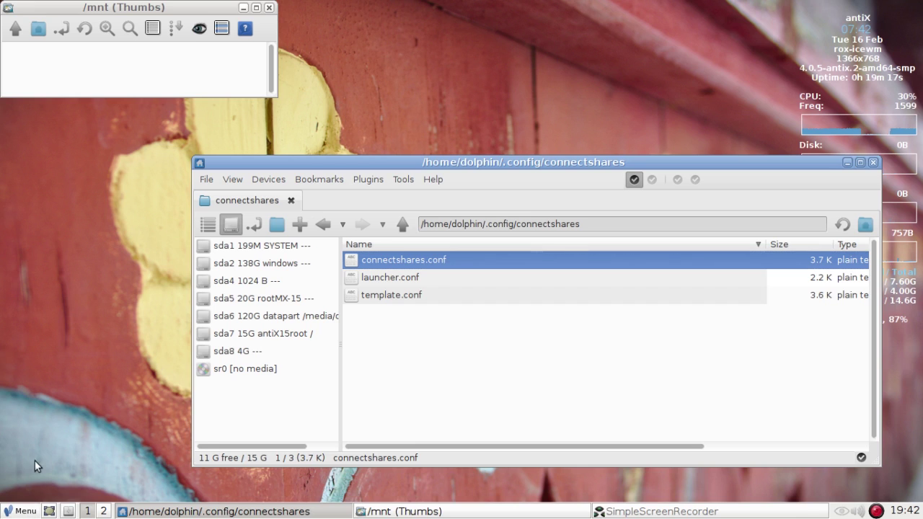
pyautogui.moveTo(61, 363)
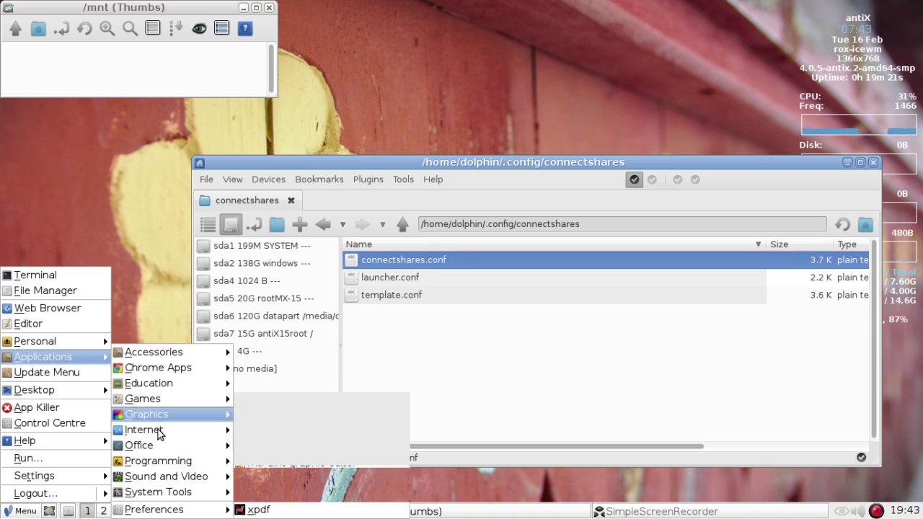
pyautogui.moveTo(162, 430)
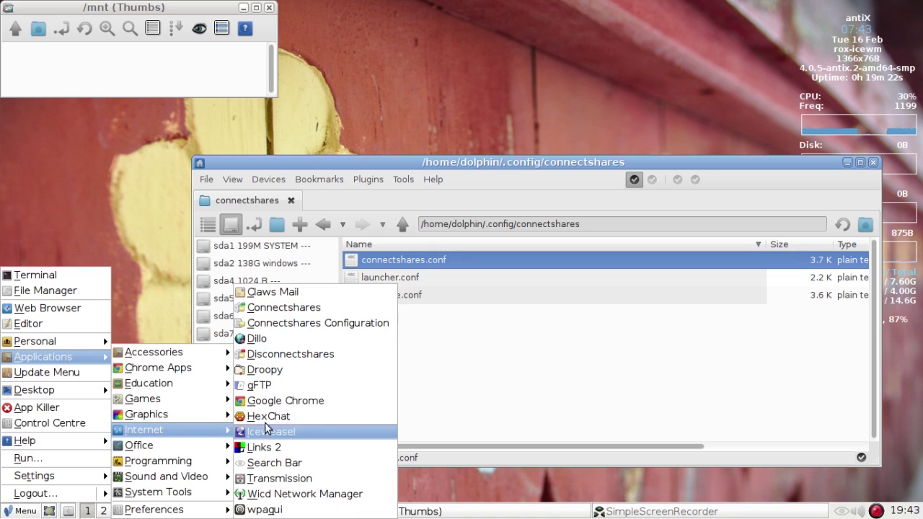
pyautogui.click(319, 308)
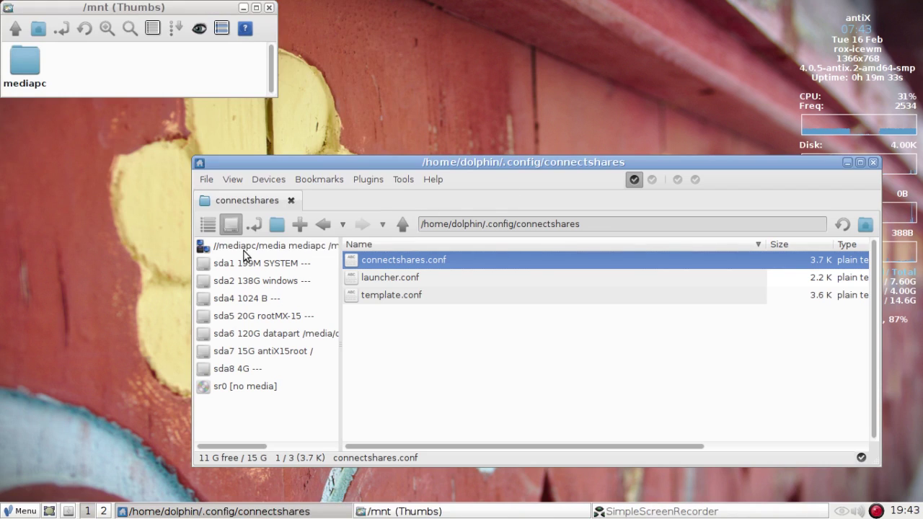
# Open the mounted media share of mediapc in both file manager windows to view its folders
pyautogui.click(243, 248)
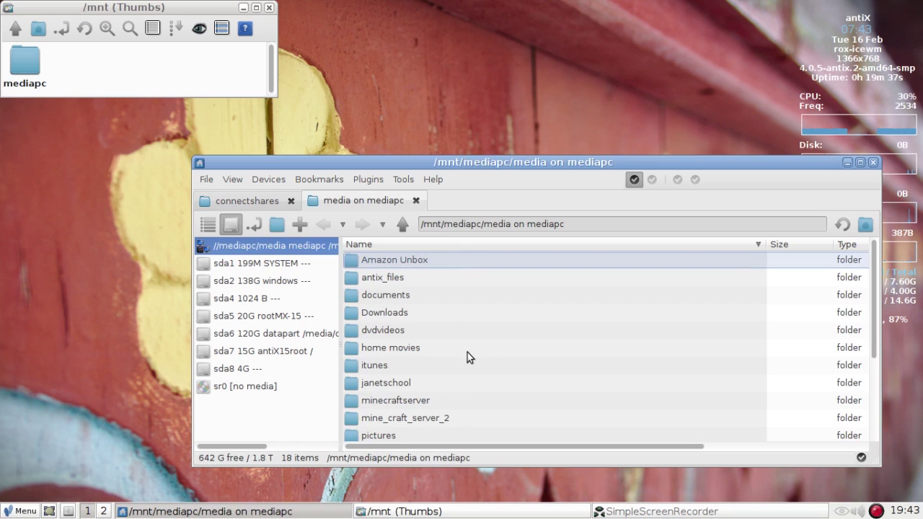
pyautogui.click(467, 352)
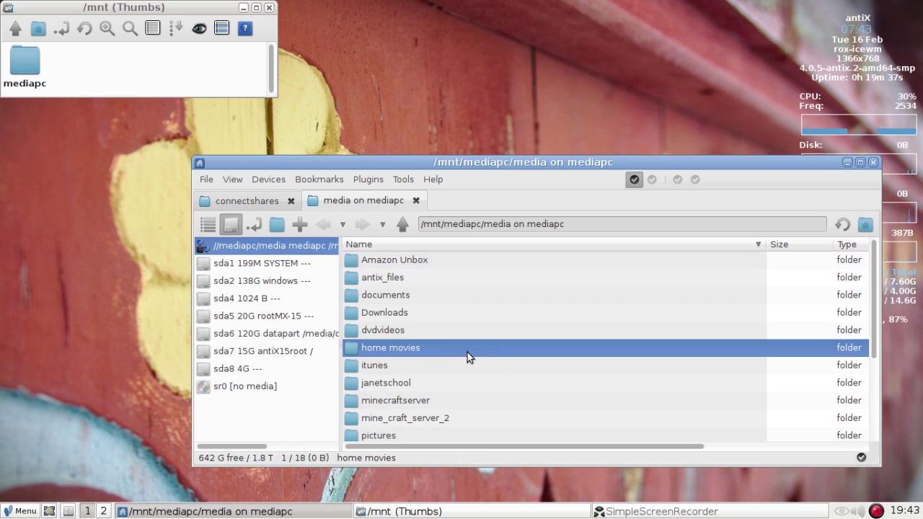
pyautogui.click(29, 63)
pyautogui.click(40, 60)
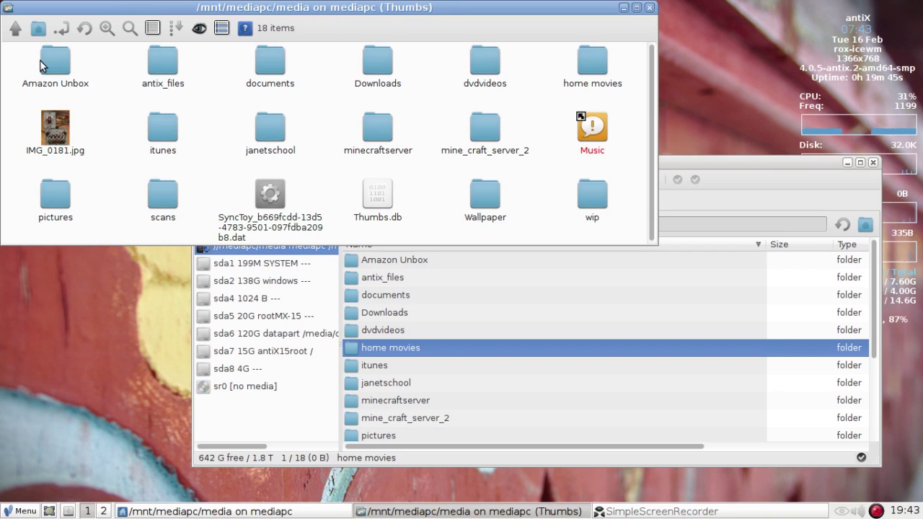
# Close the thumbnail window and the media share tab, return to the home folder and hide its hidden files
pyautogui.click(649, 8)
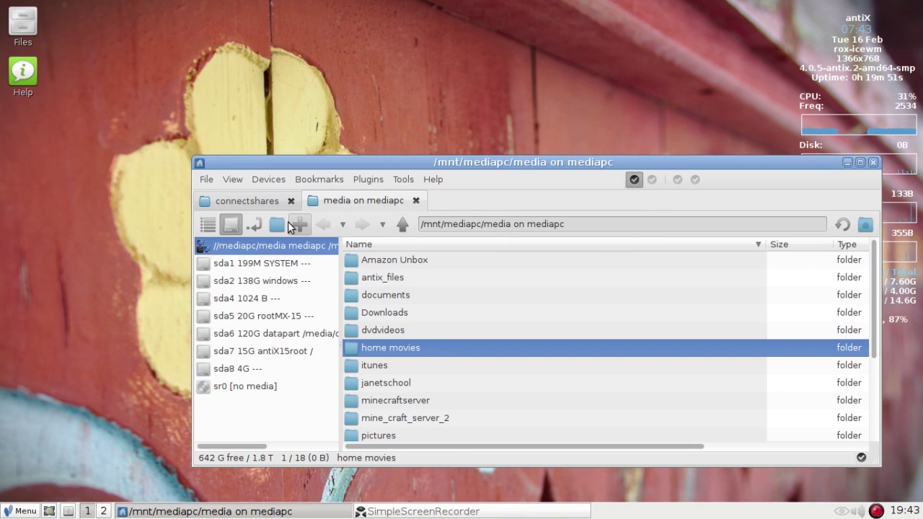
pyautogui.click(415, 200)
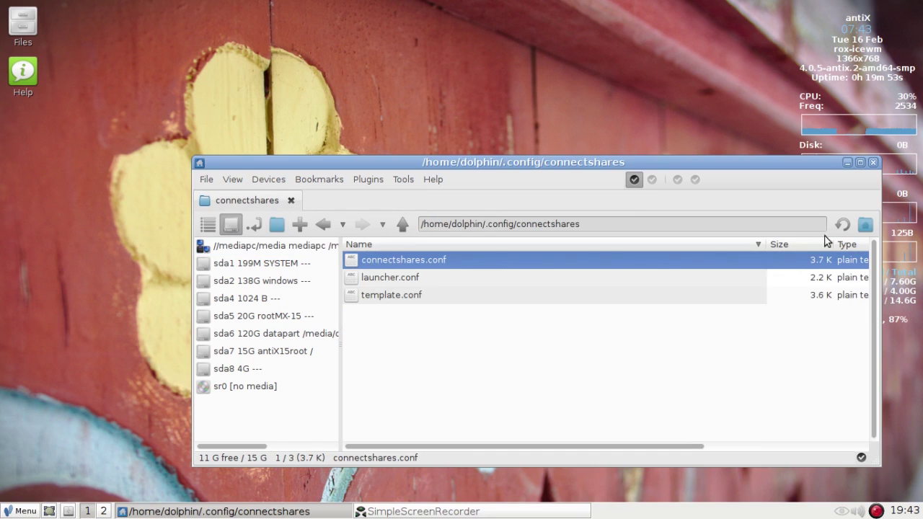
pyautogui.click(865, 225)
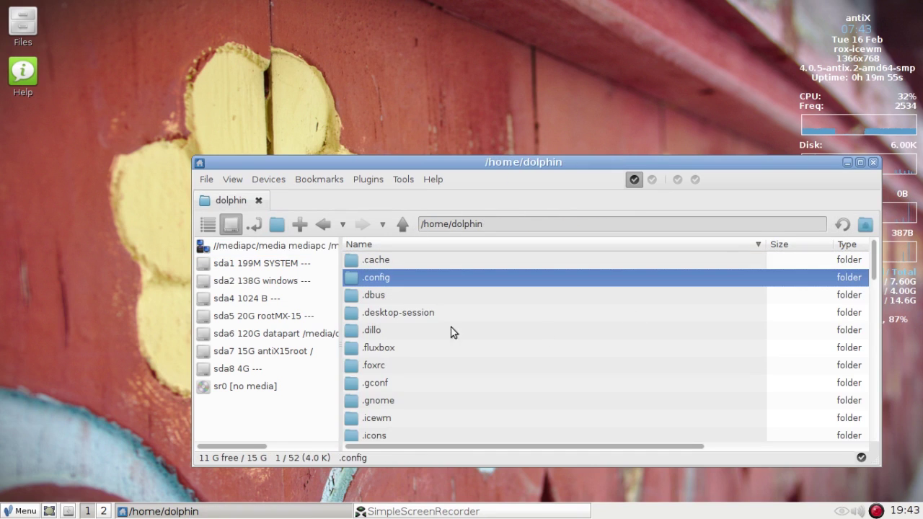
pyautogui.hotkey('ctrl', 'h')
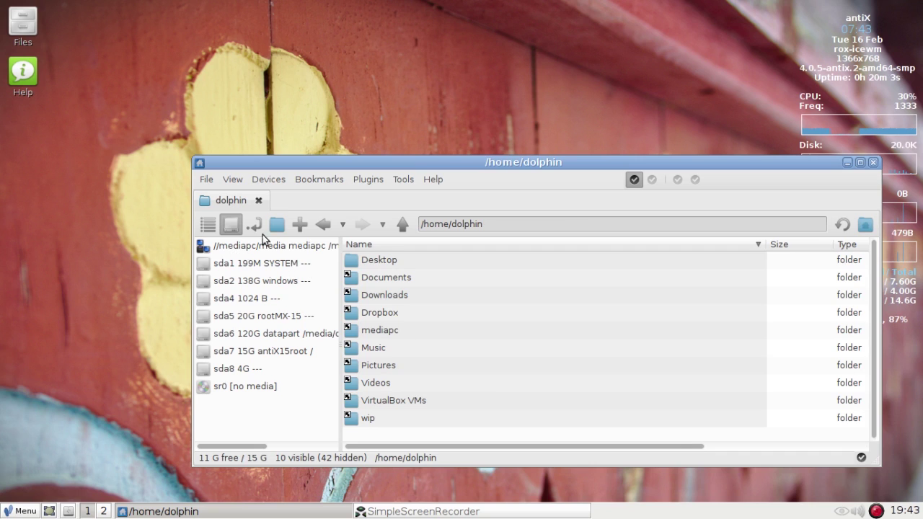
# Open ROX Filer, view the mounted media share through the home folder's mediapc link, and close the window
pyautogui.click(7, 512)
pyautogui.moveTo(42, 359)
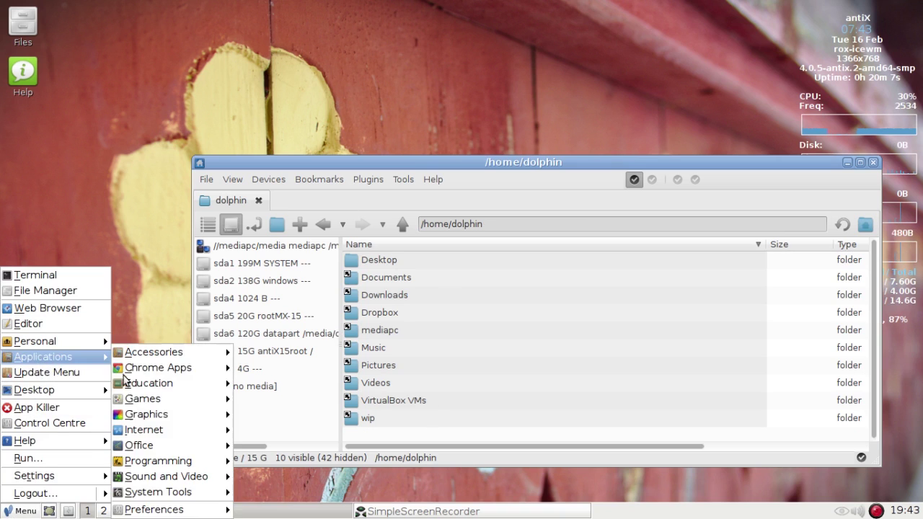
pyautogui.moveTo(178, 494)
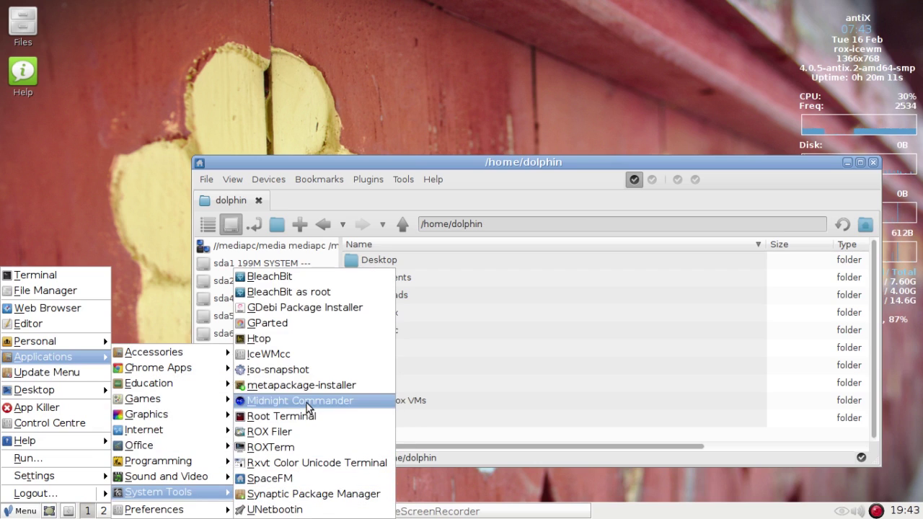
pyautogui.click(285, 436)
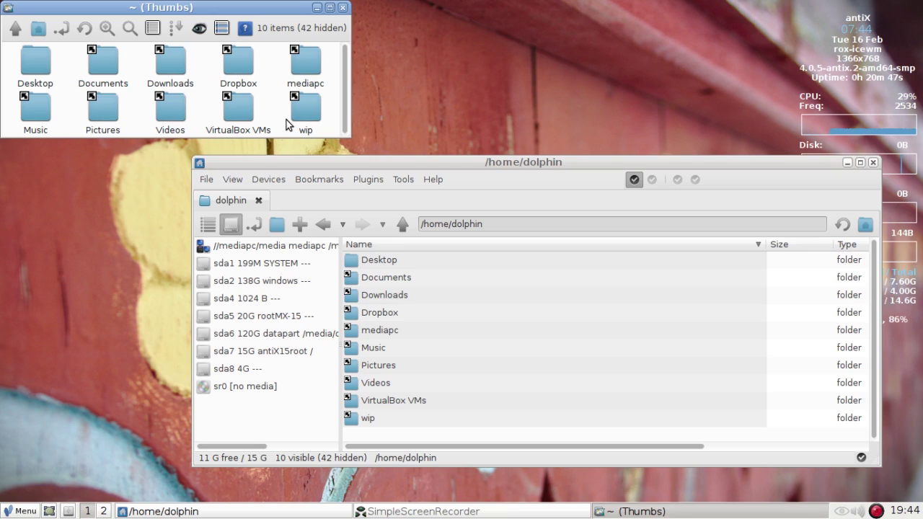
pyautogui.click(308, 65)
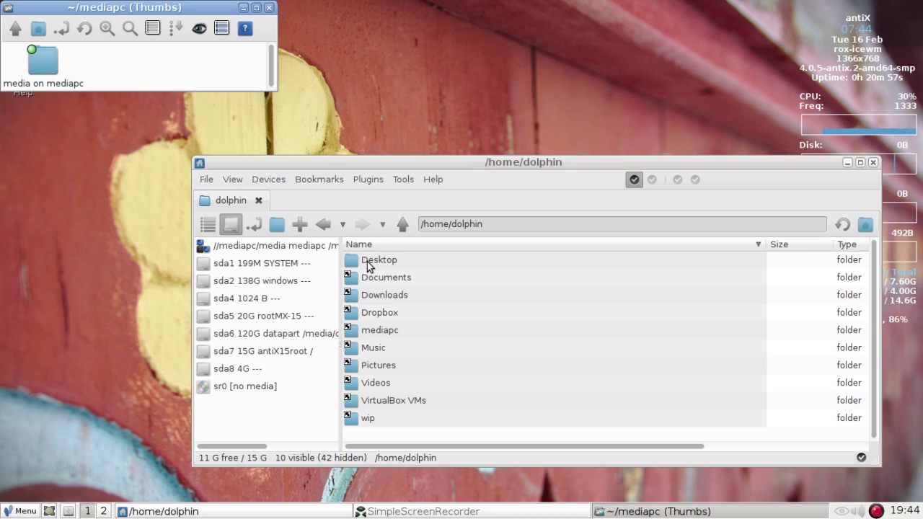
pyautogui.click(50, 61)
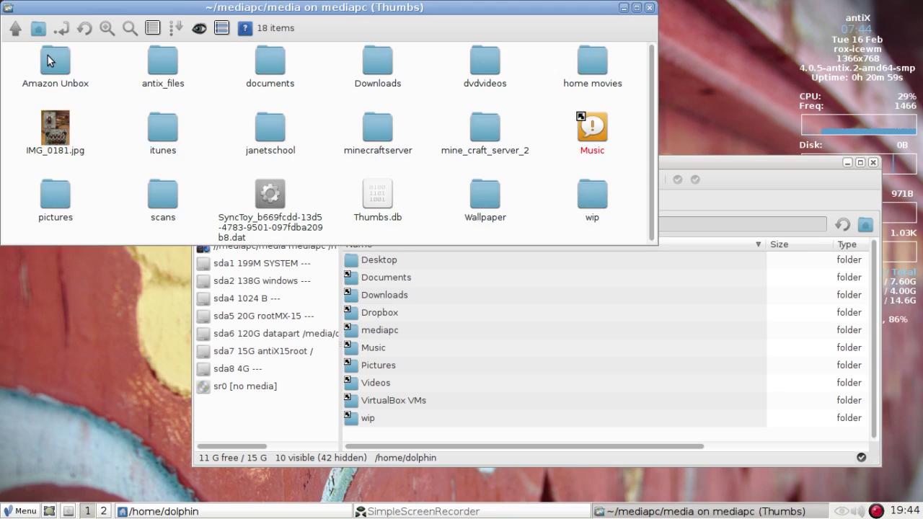
pyautogui.click(651, 8)
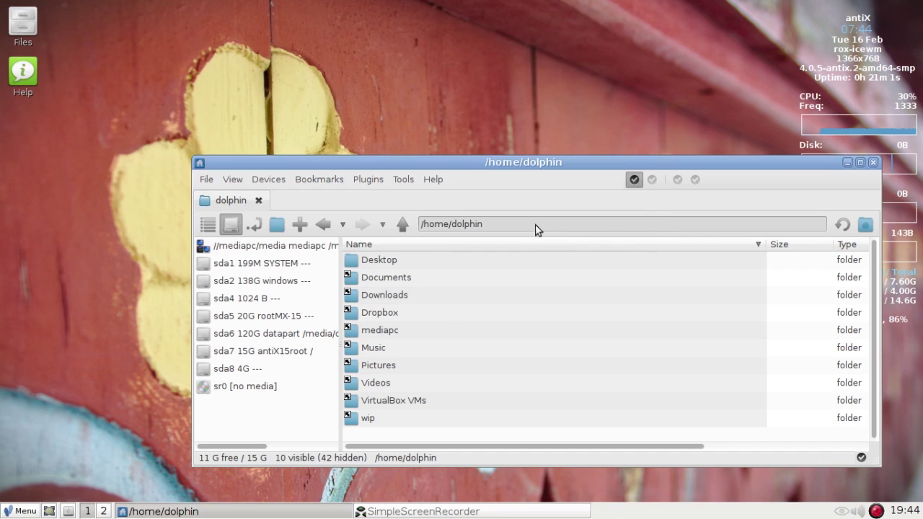
# Run Disconnectshares from the Internet applications, unmount the media on mediapc share and close the summary
pyautogui.click(21, 512)
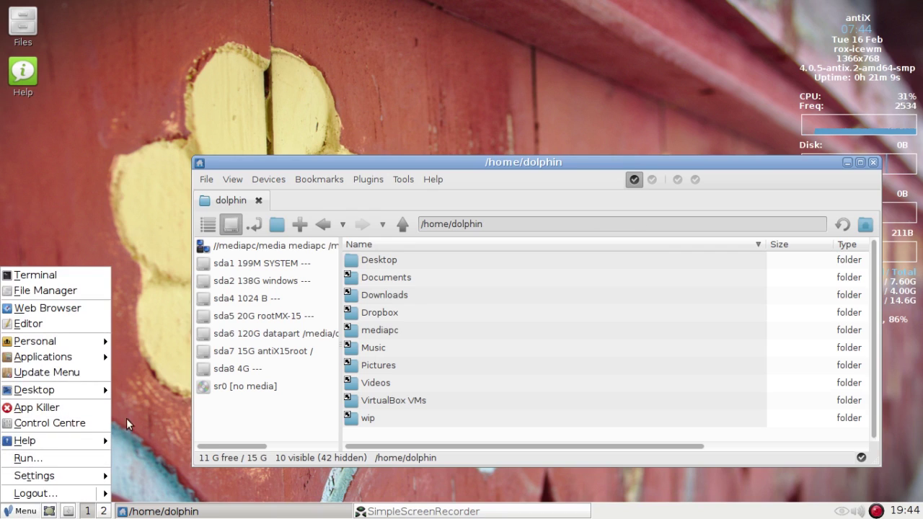
pyautogui.click(143, 244)
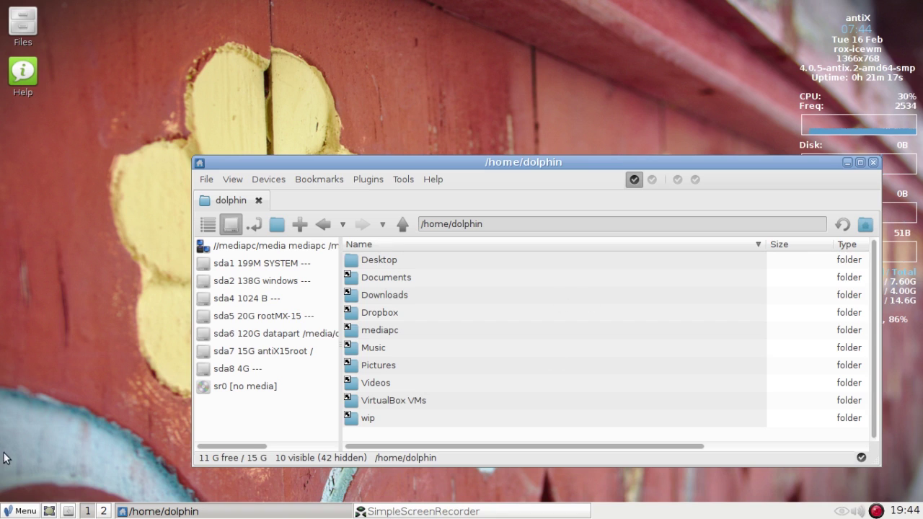
pyautogui.click(13, 510)
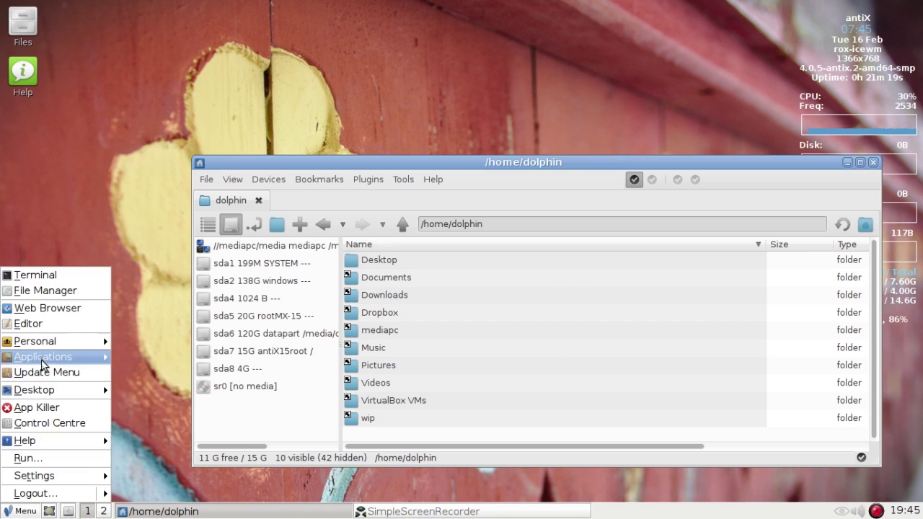
pyautogui.moveTo(69, 360)
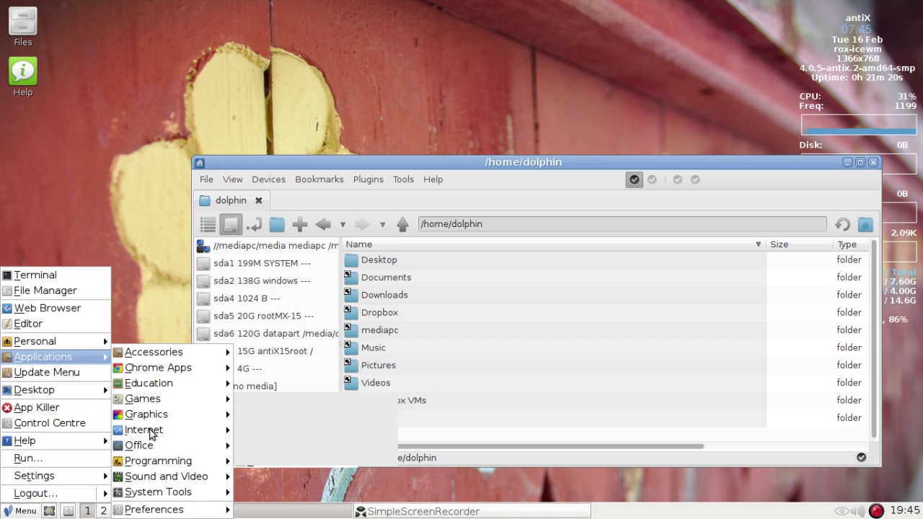
pyautogui.moveTo(175, 436)
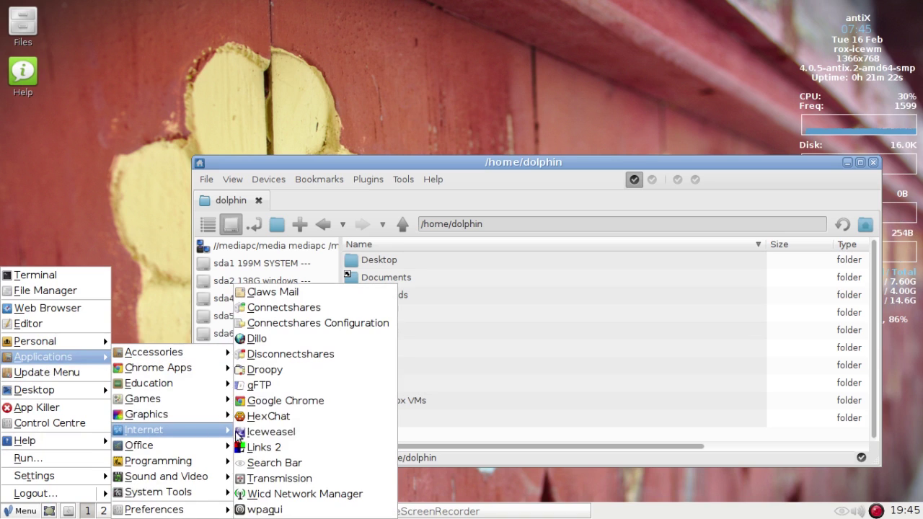
pyautogui.click(300, 356)
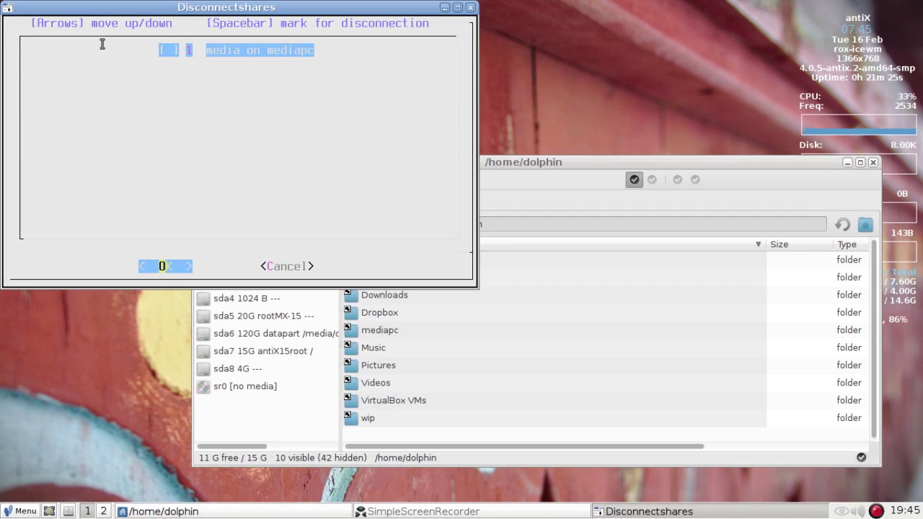
pyautogui.press('space')
pyautogui.press('Return')
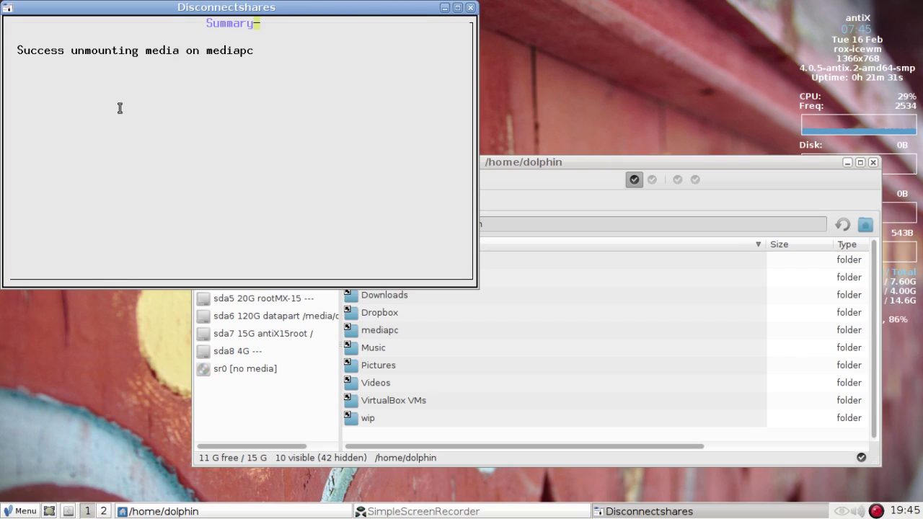
pyautogui.click(470, 8)
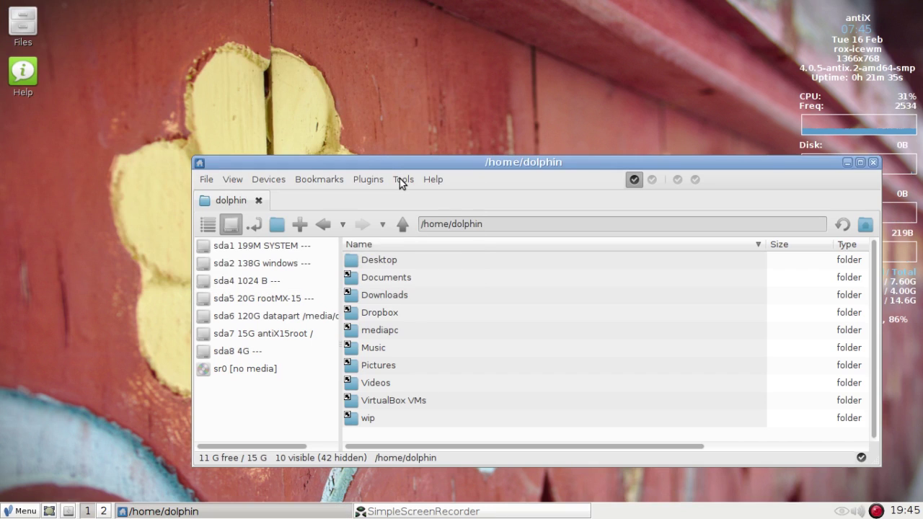
# Create a new custom tool command named "connect to media pc" in the file manager
pyautogui.moveTo(400, 161); pyautogui.dragTo(312, 62)
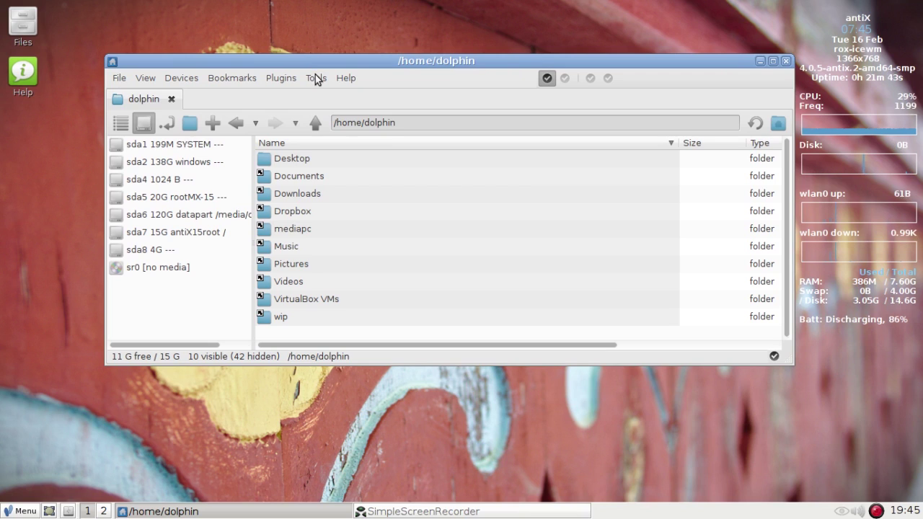
pyautogui.click(315, 77)
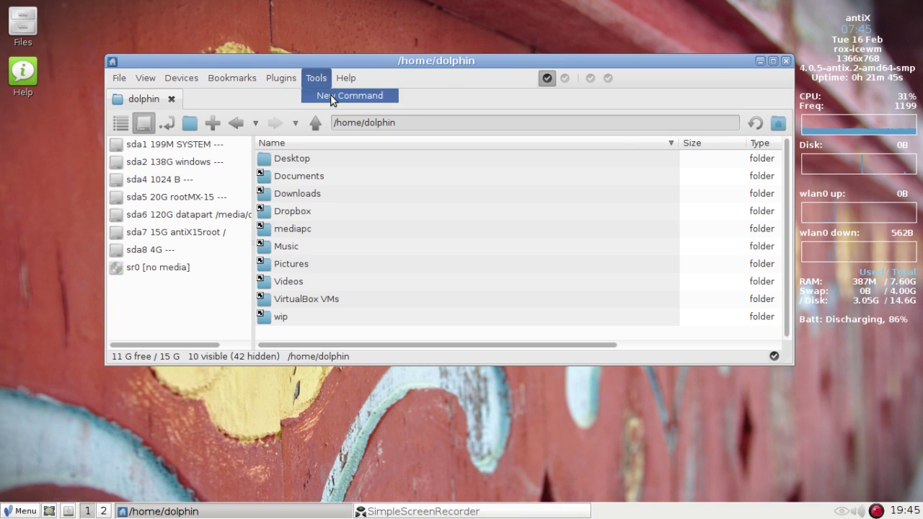
pyautogui.click(332, 95)
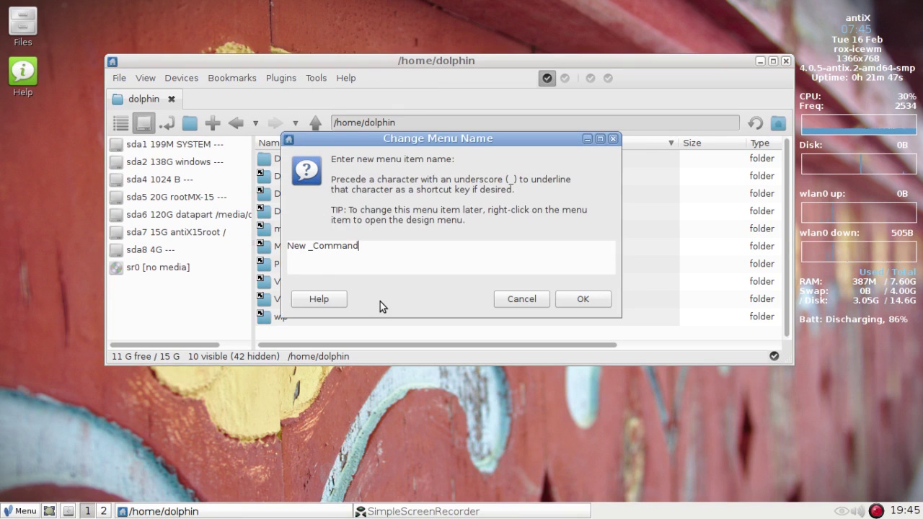
pyautogui.press('BackSpace')
pyautogui.press('BackSpace')
pyautogui.press('BackSpace')
pyautogui.press('BackSpace')
pyautogui.press('BackSpace')
pyautogui.press('BackSpace')
pyautogui.press('BackSpace')
pyautogui.press('BackSpace')
pyautogui.press('BackSpace')
pyautogui.press('BackSpace')
pyautogui.press('BackSpace')
pyautogui.press('BackSpace')
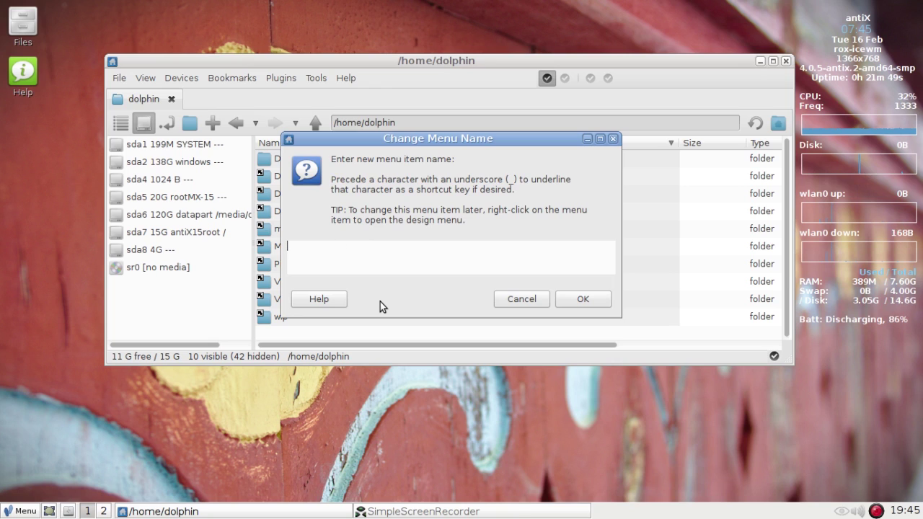
pyautogui.write('connect to ')
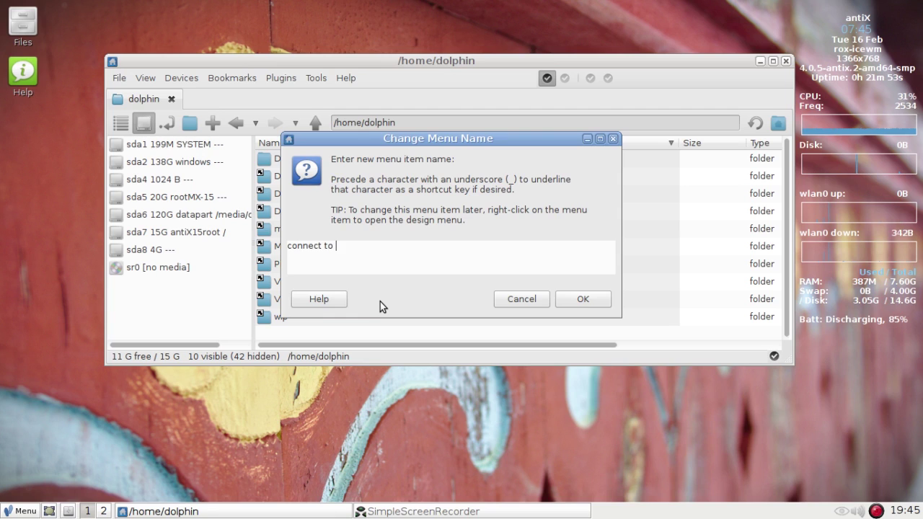
pyautogui.write('media pc')
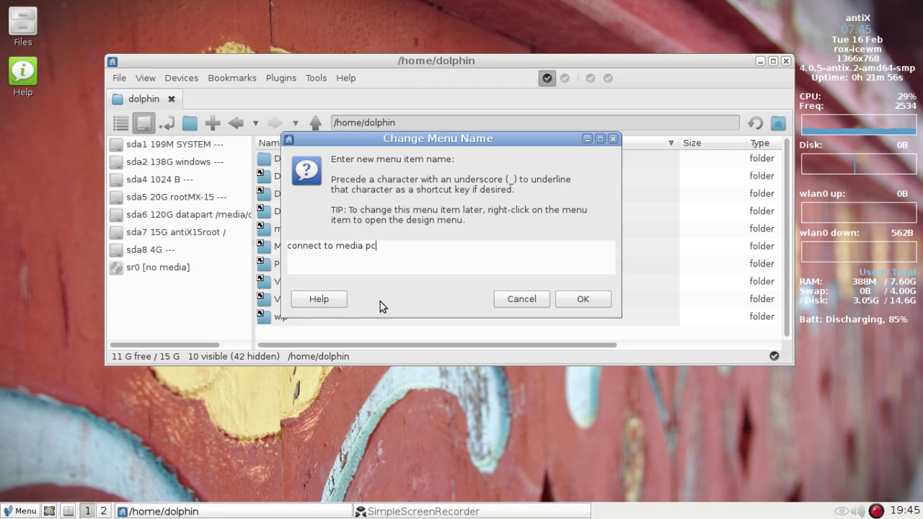
pyautogui.click(584, 299)
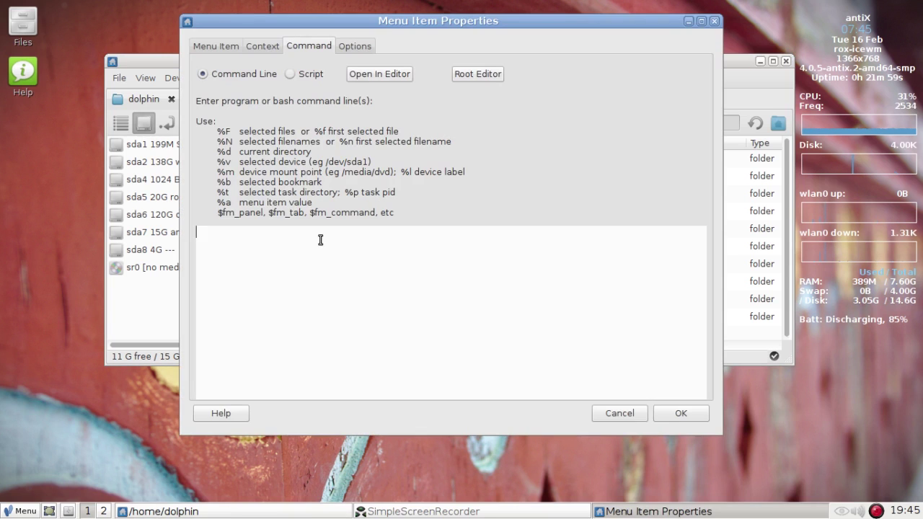
# Set the new tool's command line to connectshares and save its properties
pyautogui.write('connect')
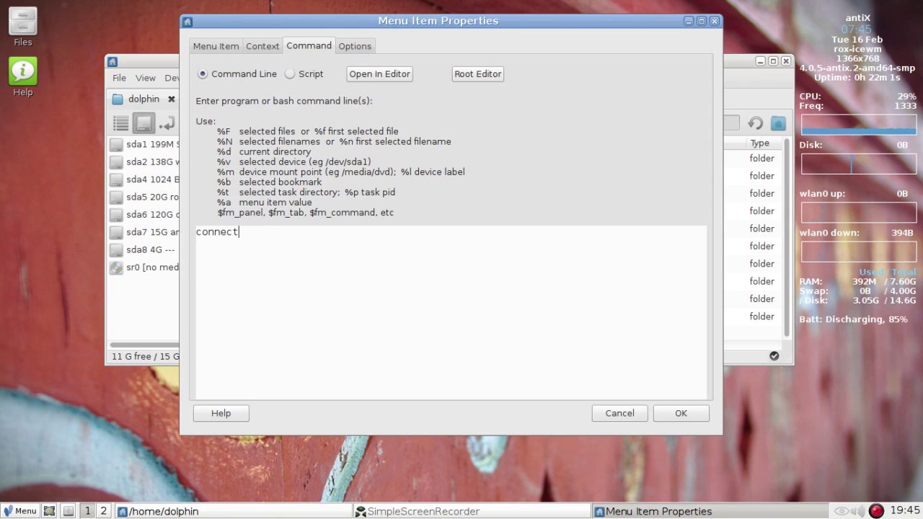
pyautogui.write('shares')
pyautogui.click(690, 413)
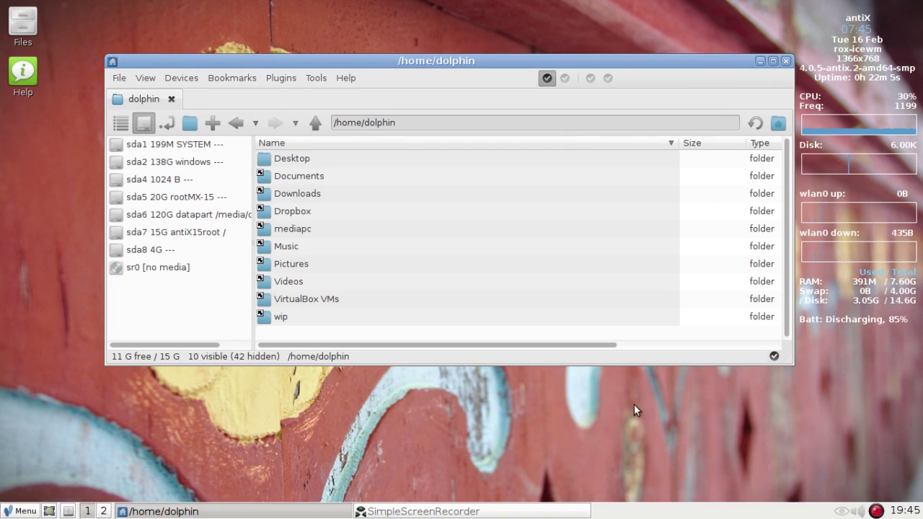
# Add a second custom tool command beside "connect to media pc", named "connect to scan folder"
pyautogui.click(319, 78)
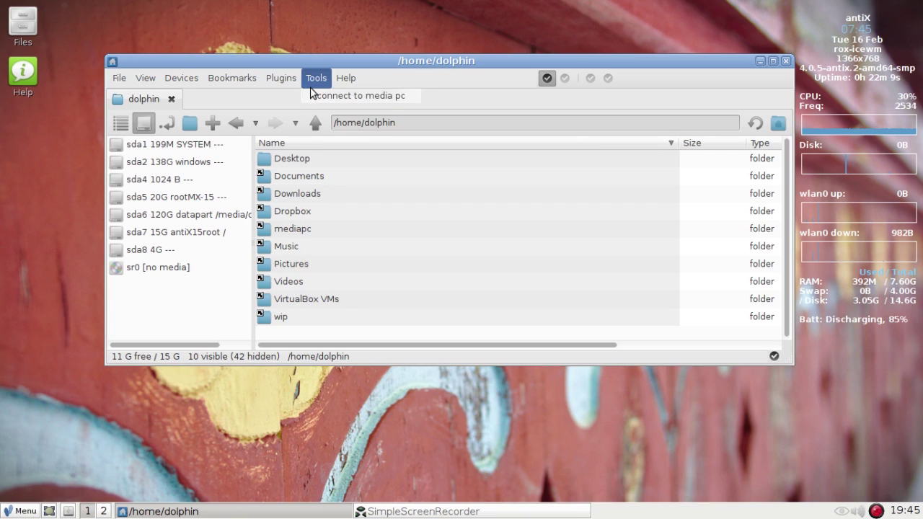
pyautogui.rightClick(312, 96)
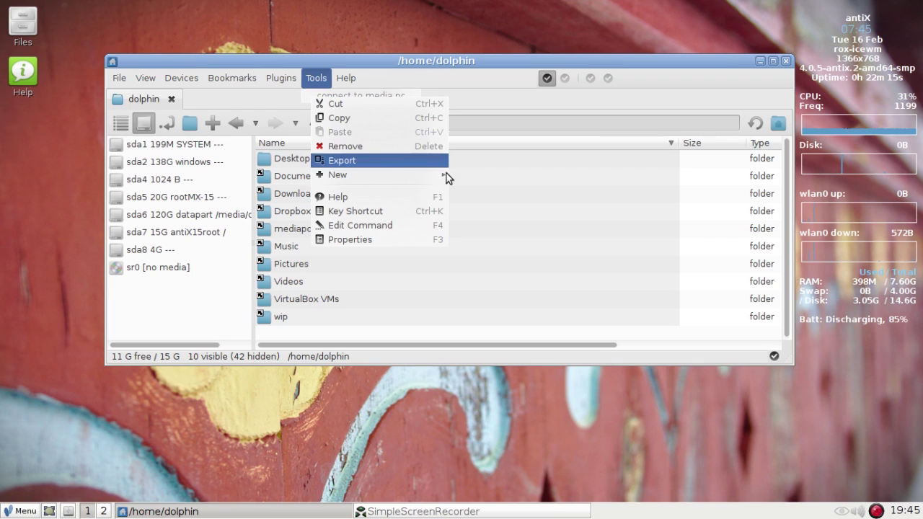
pyautogui.moveTo(447, 173)
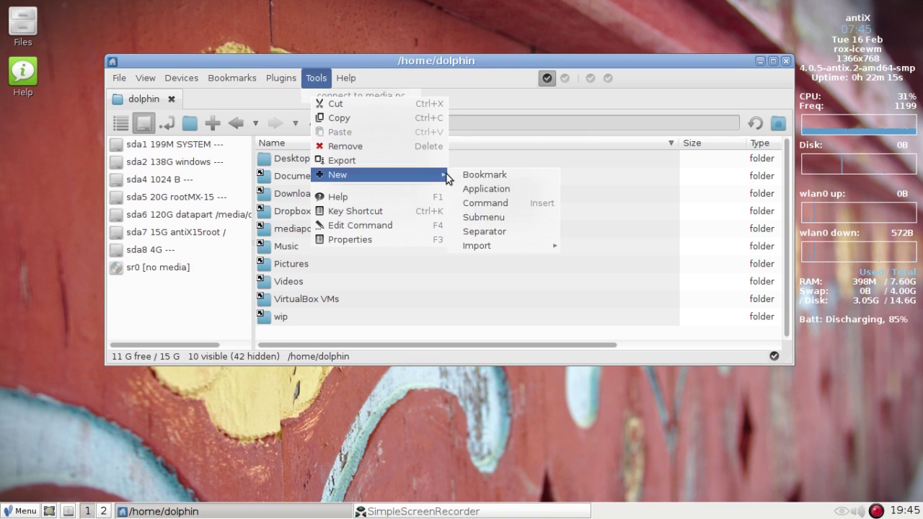
pyautogui.click(484, 203)
pyautogui.press('BackSpace')
pyautogui.press('BackSpace')
pyautogui.press('BackSpace')
pyautogui.press('BackSpace')
pyautogui.press('BackSpace')
pyautogui.press('BackSpace')
pyautogui.press('BackSpace')
pyautogui.press('BackSpace')
pyautogui.press('BackSpace')
pyautogui.press('BackSpace')
pyautogui.press('BackSpace')
pyautogui.press('BackSpace')
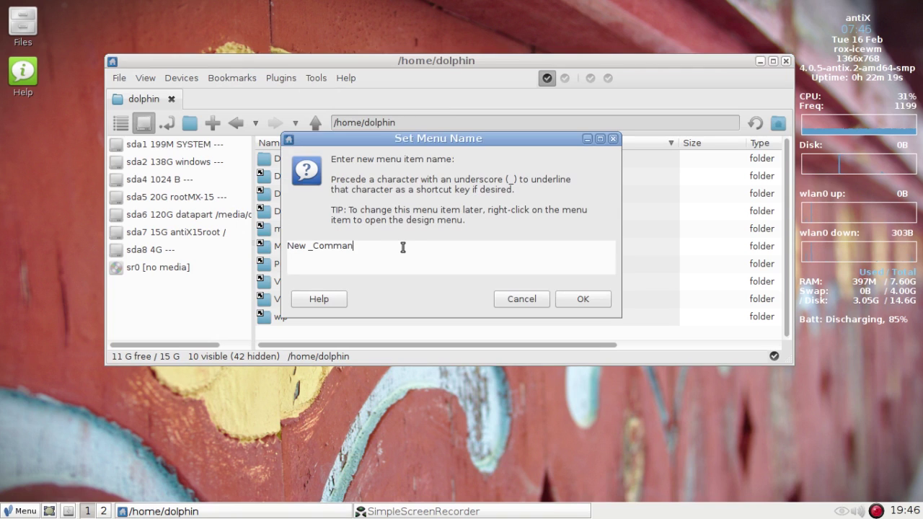
pyautogui.write('c')
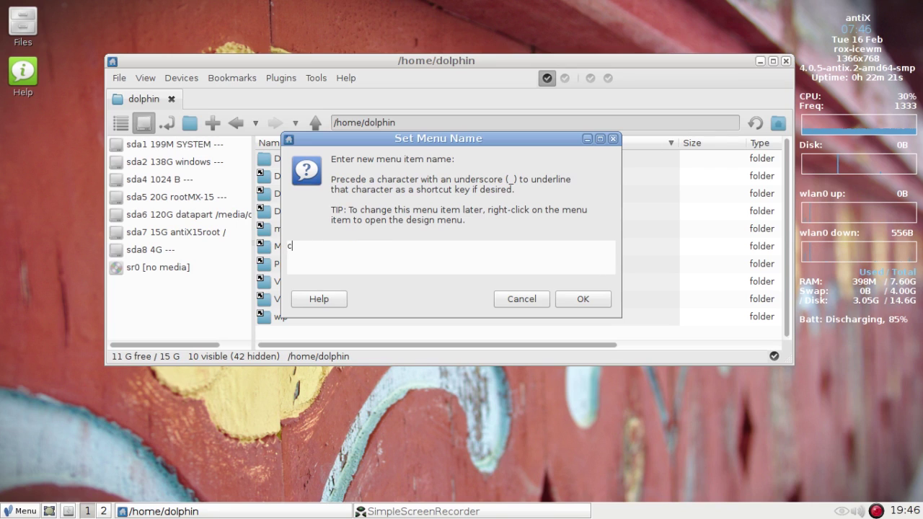
pyautogui.write('onn')
pyautogui.press('BackSpace')
pyautogui.press('BackSpace')
pyautogui.press('BackSpace')
pyautogui.press('BackSpace')
pyautogui.write('onnect 3')
pyautogui.press('BackSpace')
pyautogui.press('BackSpace')
pyautogui.press('BackSpace')
pyautogui.press('BackSpace')
pyautogui.press('BackSpace')
pyautogui.press('BackSpace')
pyautogui.press('BackSpace')
pyautogui.press('BackSpace')
pyautogui.write('connectt')
pyautogui.press('BackSpace')
pyautogui.write('to')
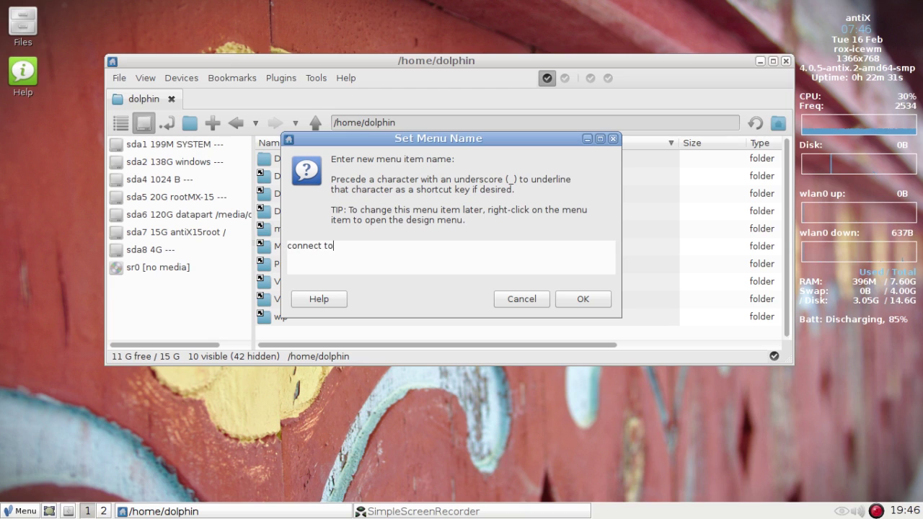
pyautogui.write(' scan folder')
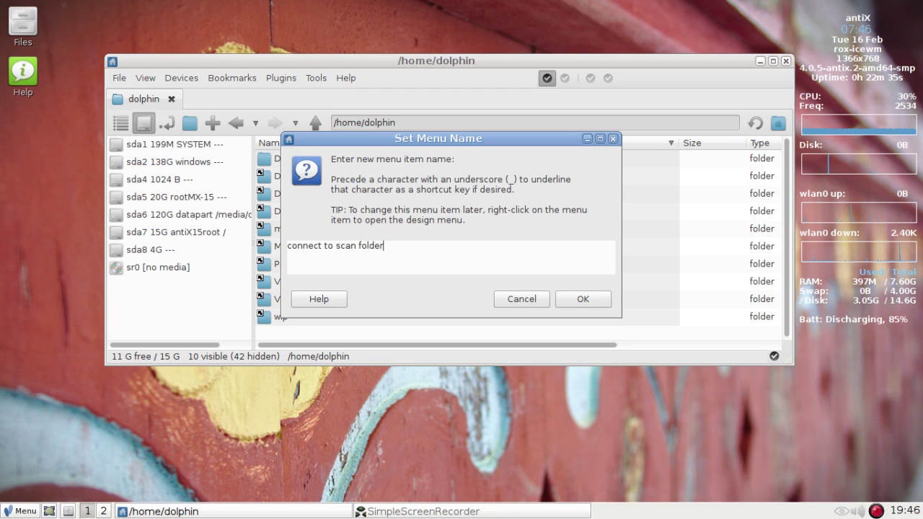
pyautogui.click(583, 300)
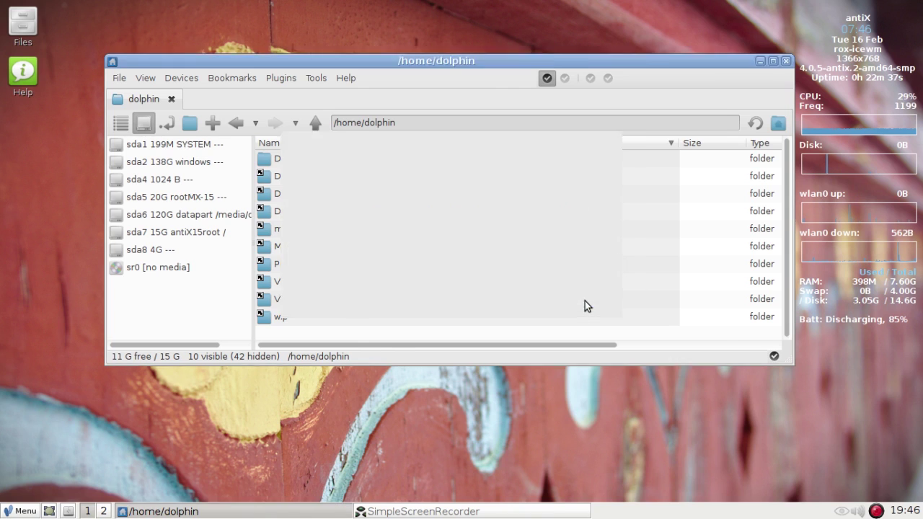
# Enter "connectshares connectshares2.conf" as the command line of the "connect to scan folder" tool
pyautogui.write('c')
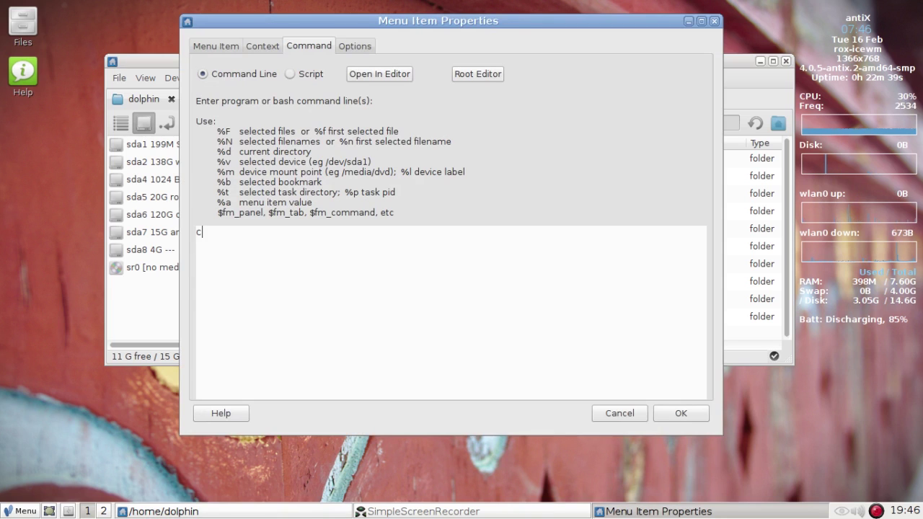
pyautogui.write('onnectshare')
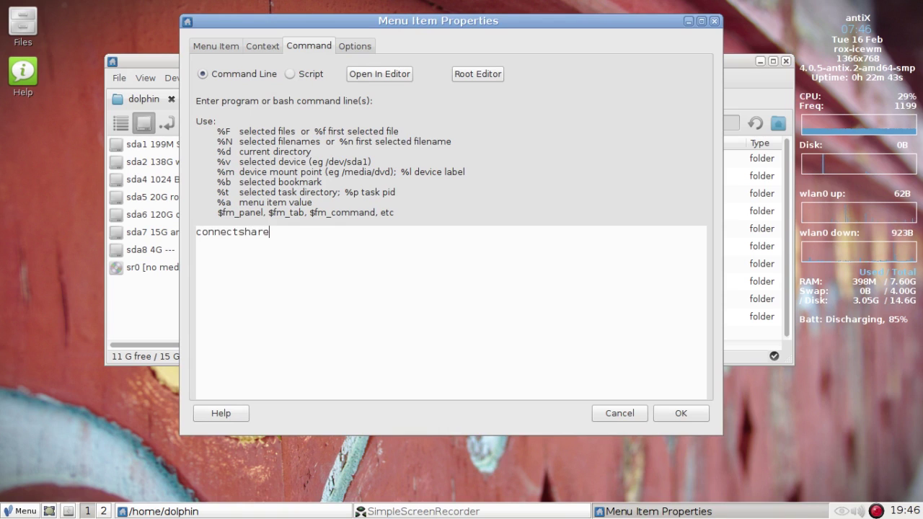
pyautogui.write('s co')
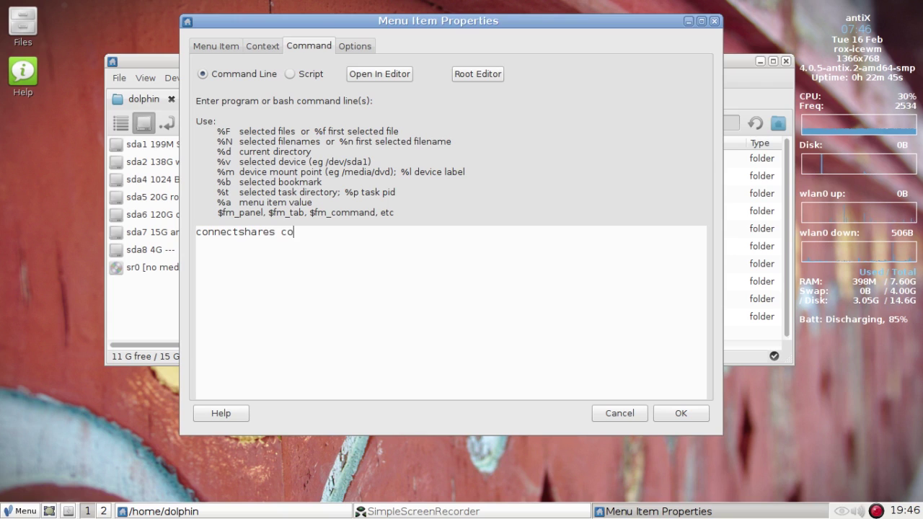
pyautogui.write('nec')
pyautogui.press('BackSpace')
pyautogui.press('BackSpace')
pyautogui.press('BackSpace')
pyautogui.write('nectshsres')
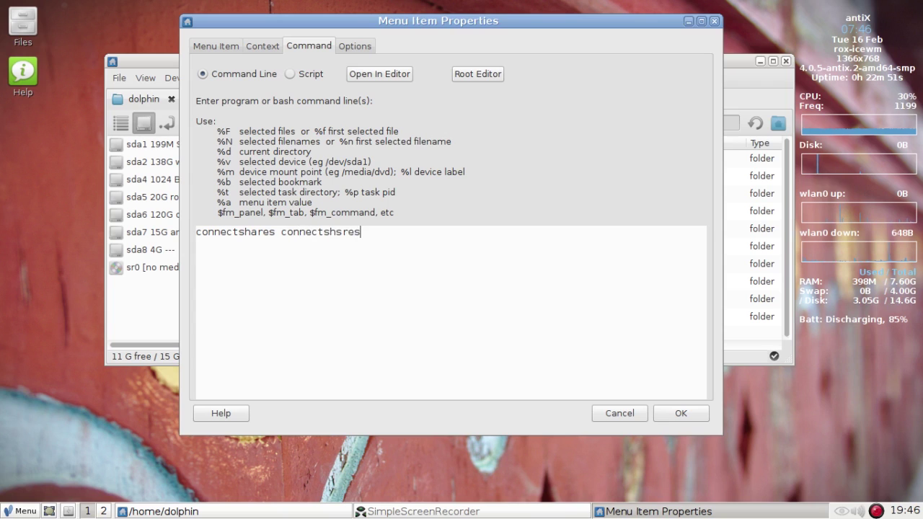
pyautogui.press('BackSpace')
pyautogui.press('BackSpace')
pyautogui.press('BackSpace')
pyautogui.press('BackSpace')
pyautogui.write('ares')
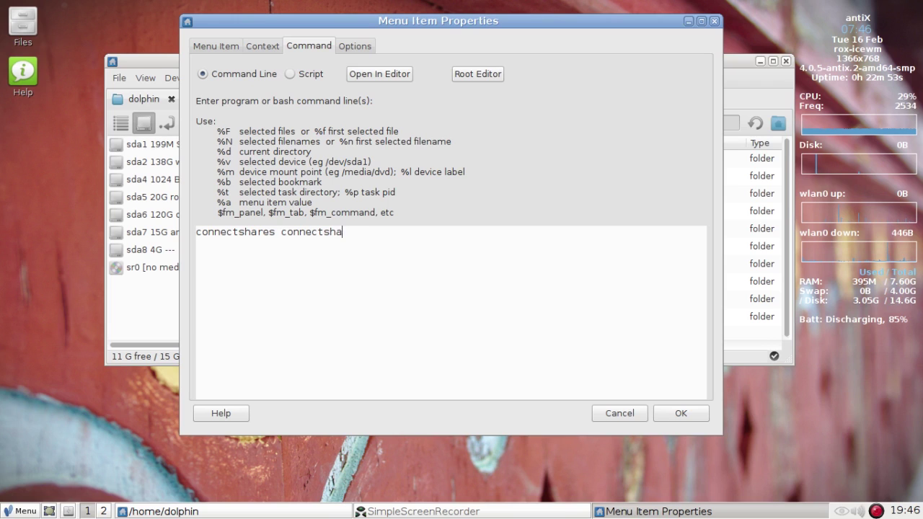
pyautogui.write('2')
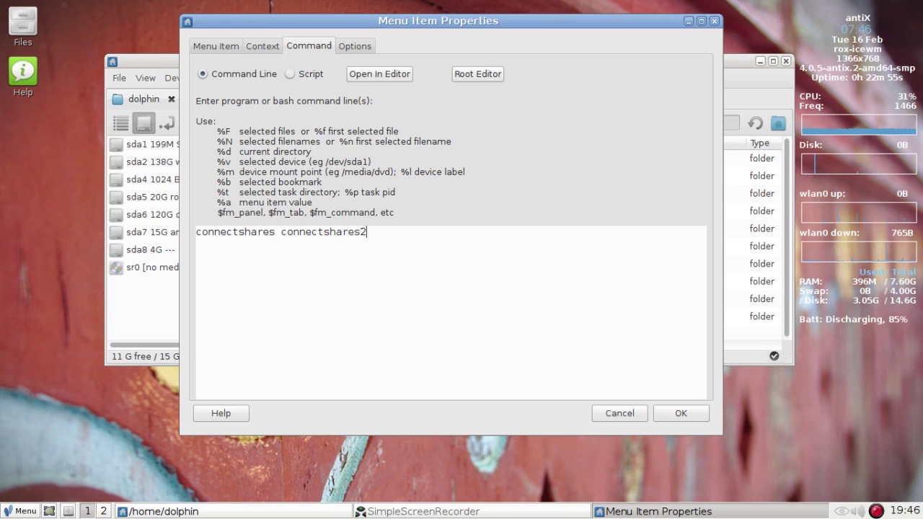
pyautogui.write('.conf')
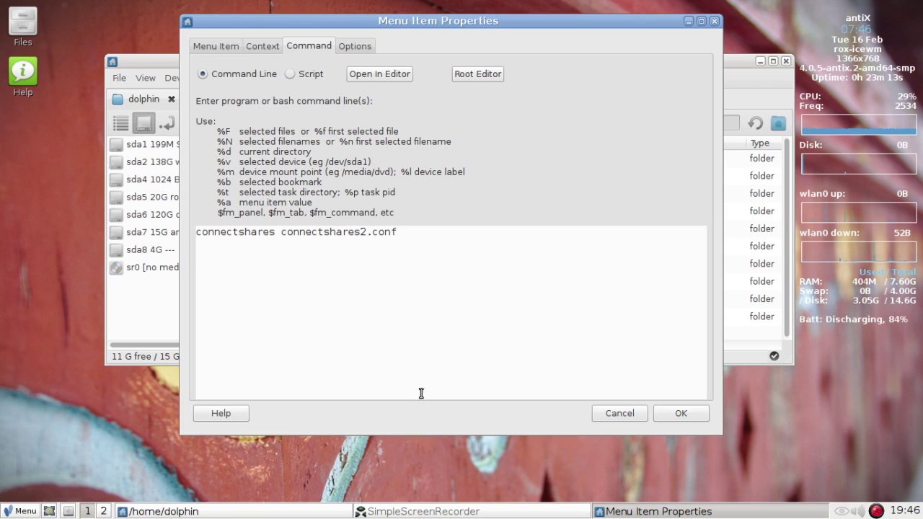
# View the entries in the Personal applications list and close the scan folder tool's properties without saving
pyautogui.click(38, 512)
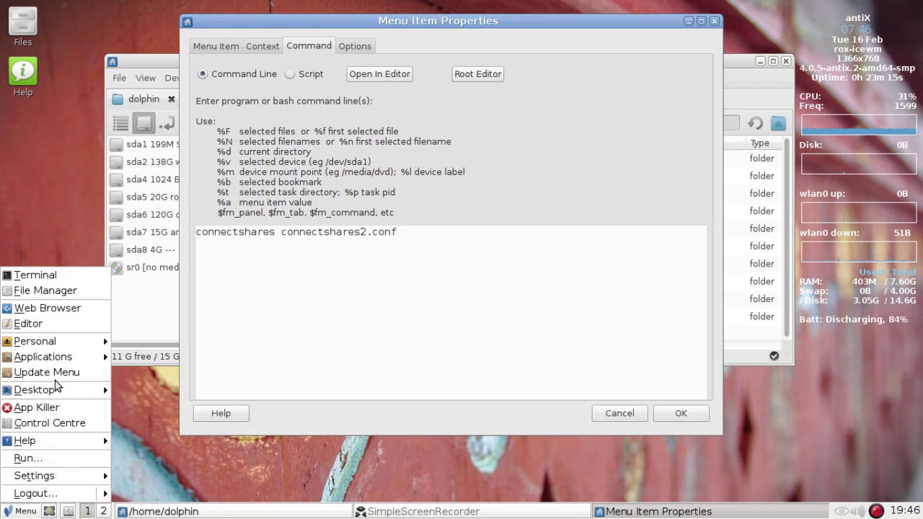
pyautogui.moveTo(75, 341)
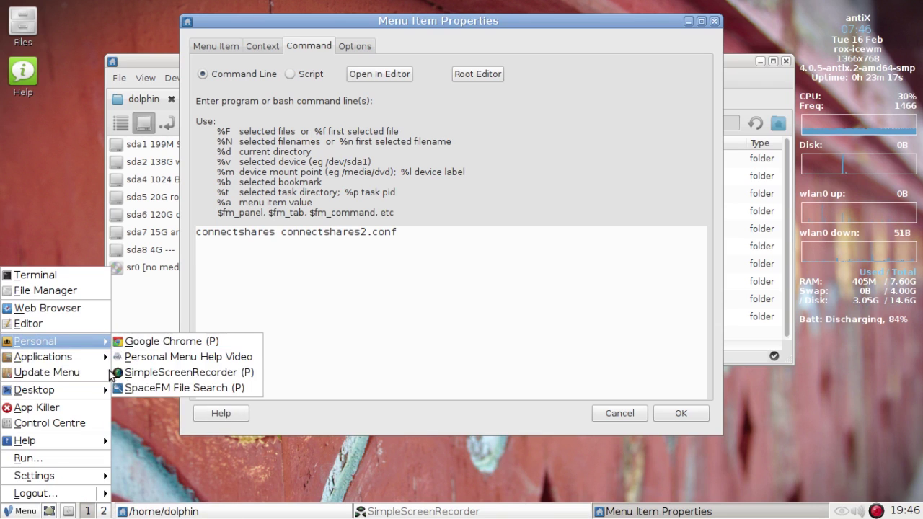
pyautogui.moveTo(36, 348)
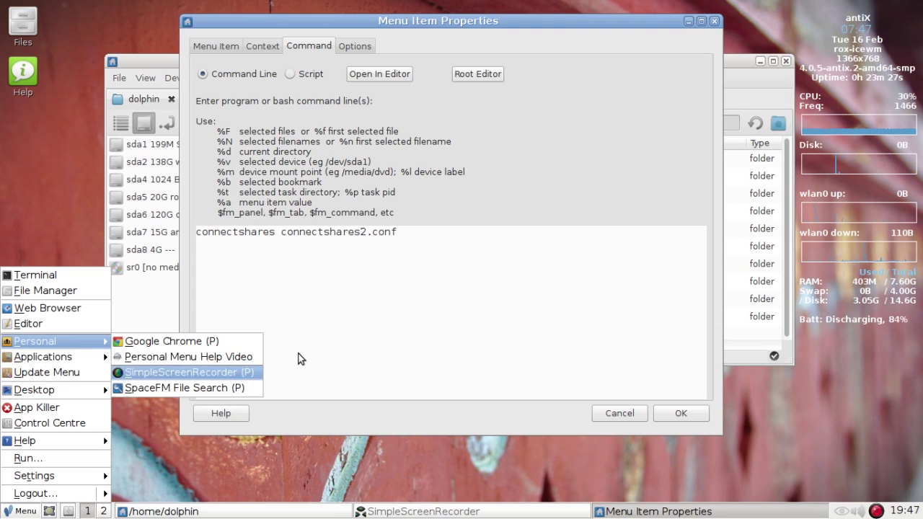
pyautogui.click(374, 293)
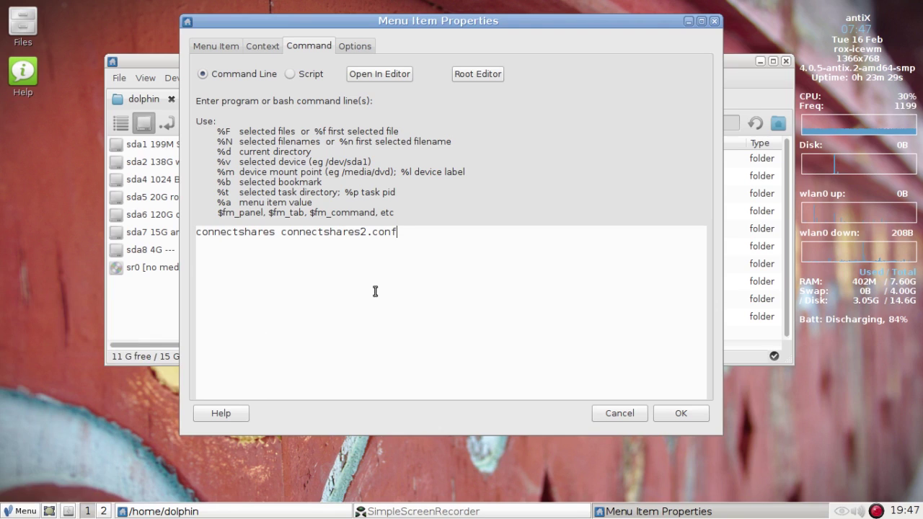
pyautogui.click(620, 412)
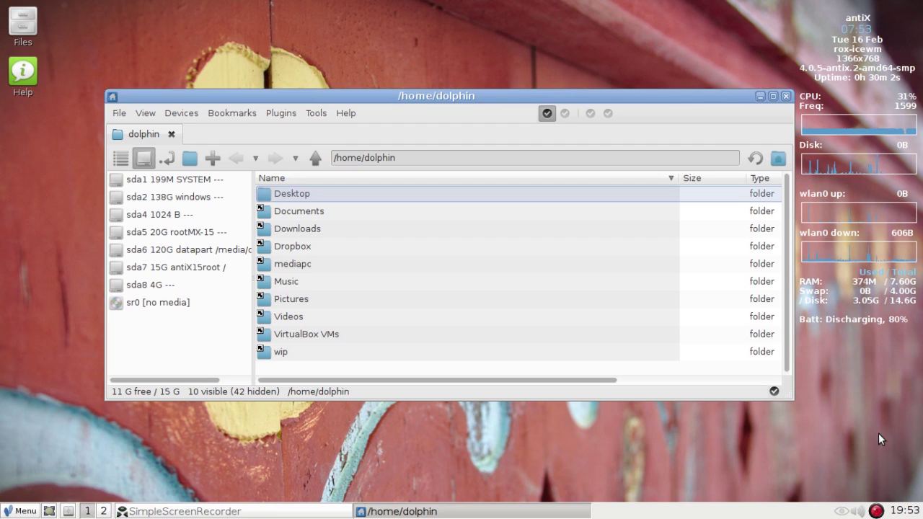
pyautogui.rightClick(880, 514)
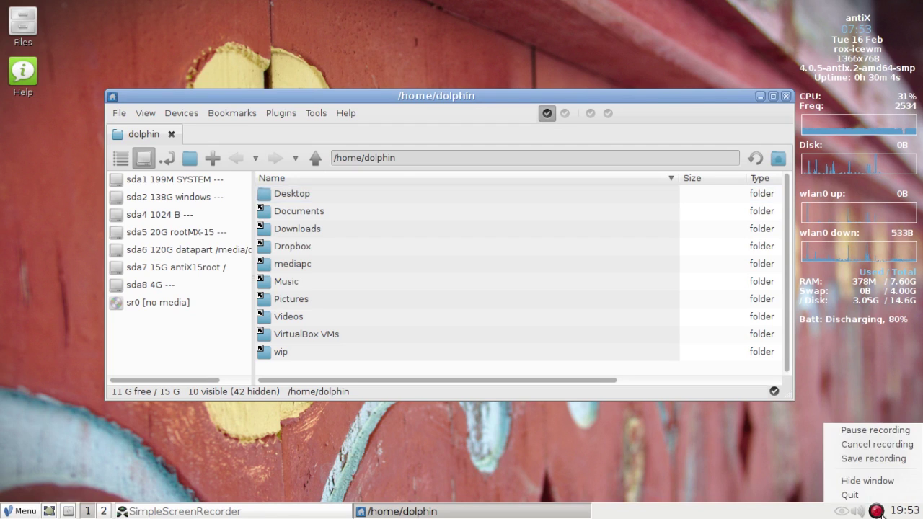